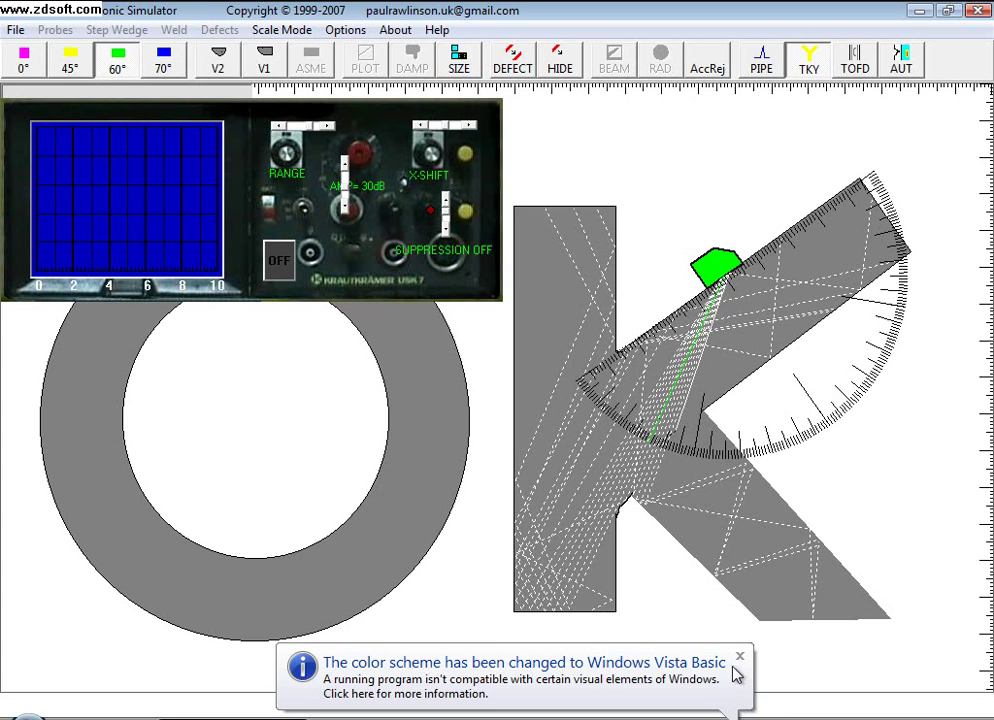
Slide the probe along the K block, then load the ASME T-joint block with the probe under its plate.
click(739, 657)
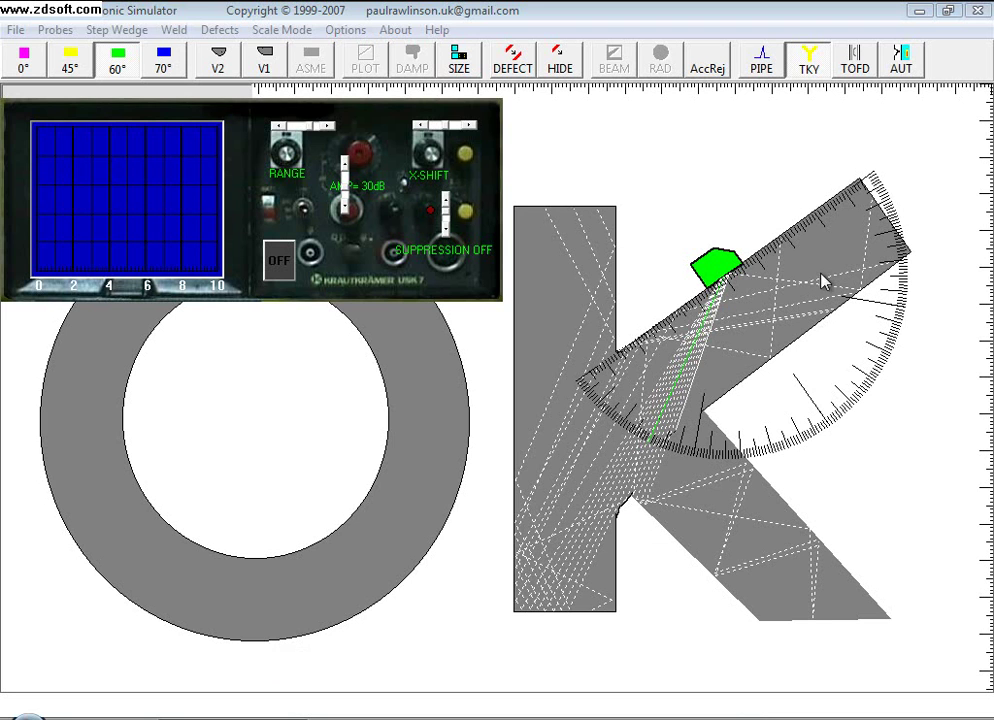
mouse_move(730, 264)
mouse_down()
mouse_move(702, 296)
mouse_move(674, 269)
mouse_up()
click(490, 279)
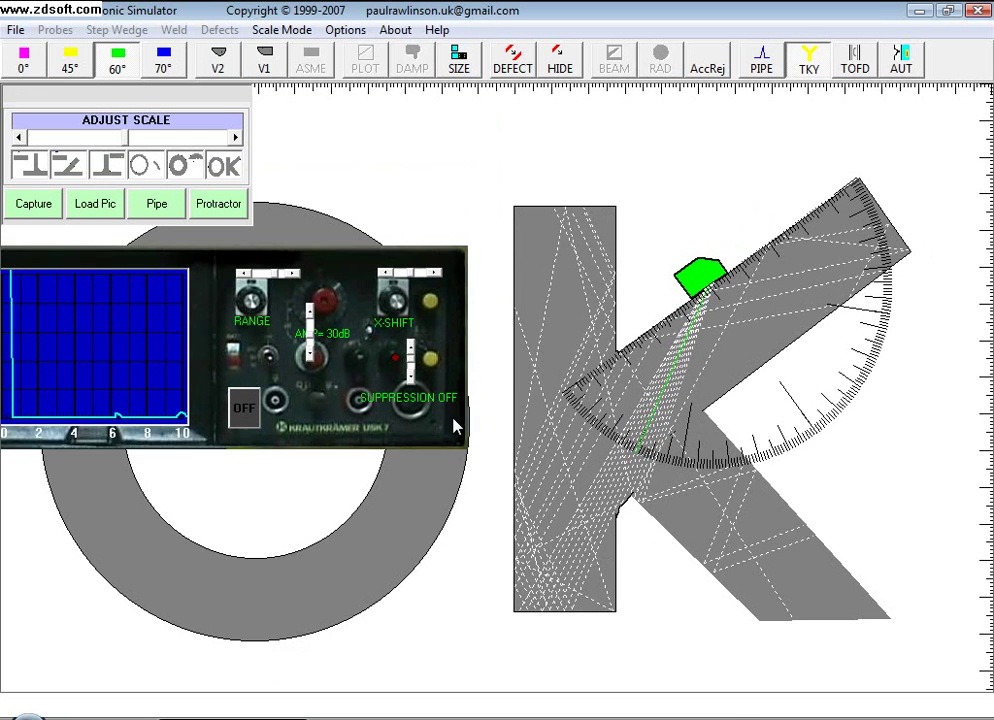
click(100, 168)
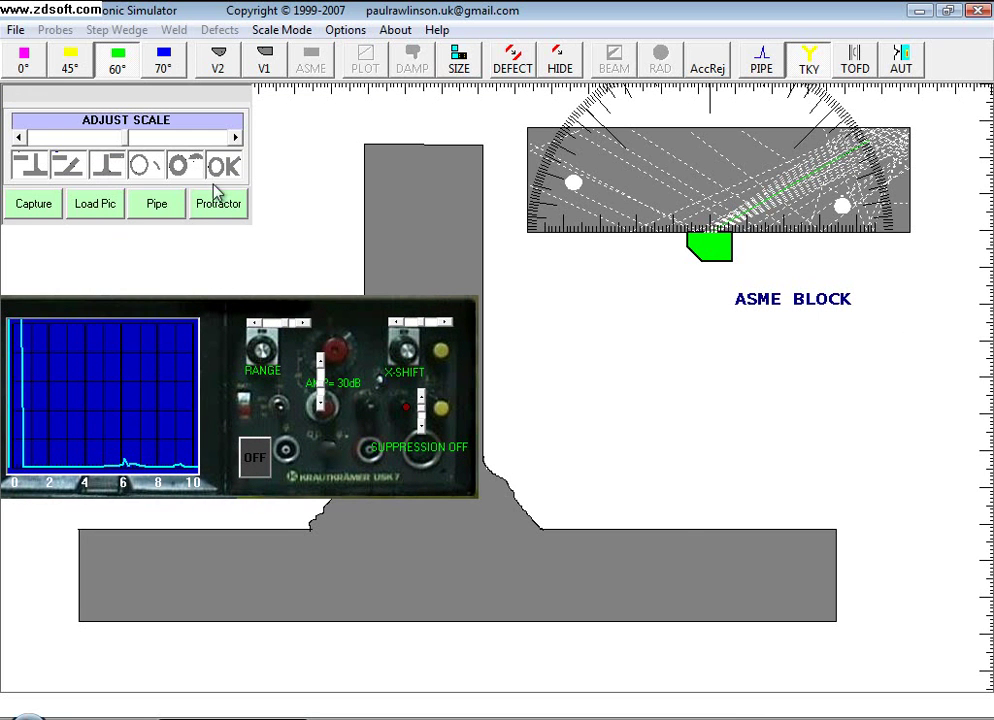
mouse_move(688, 543)
mouse_down()
mouse_move(533, 645)
mouse_move(483, 645)
mouse_up()
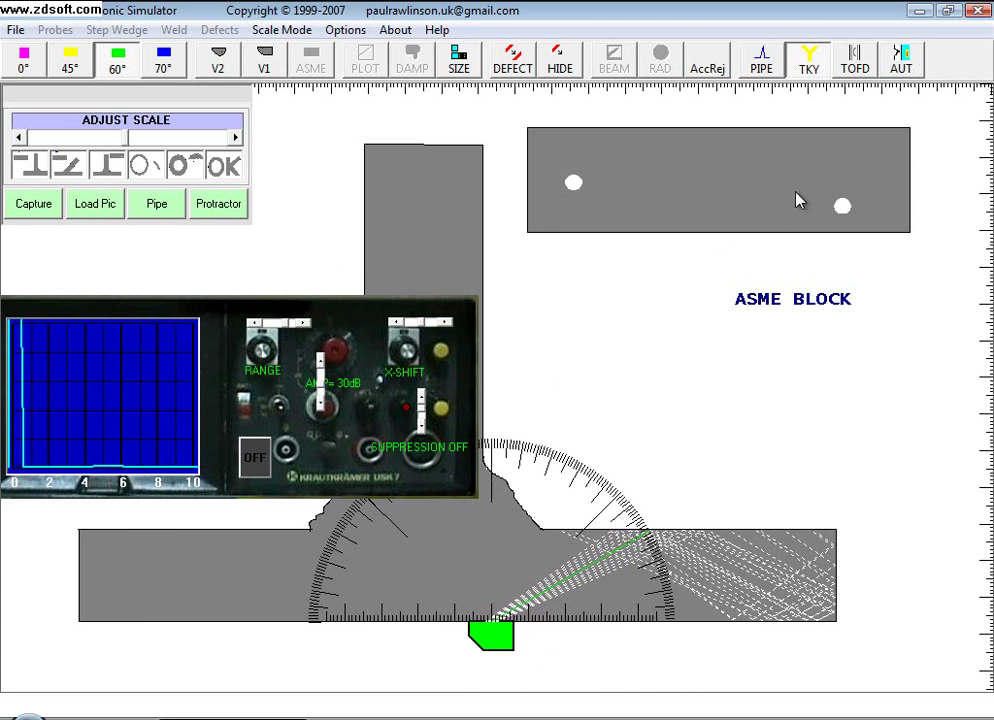
Open the pipe weld view, move the probe along the pipe, then switch to TOFD mode.
click(764, 68)
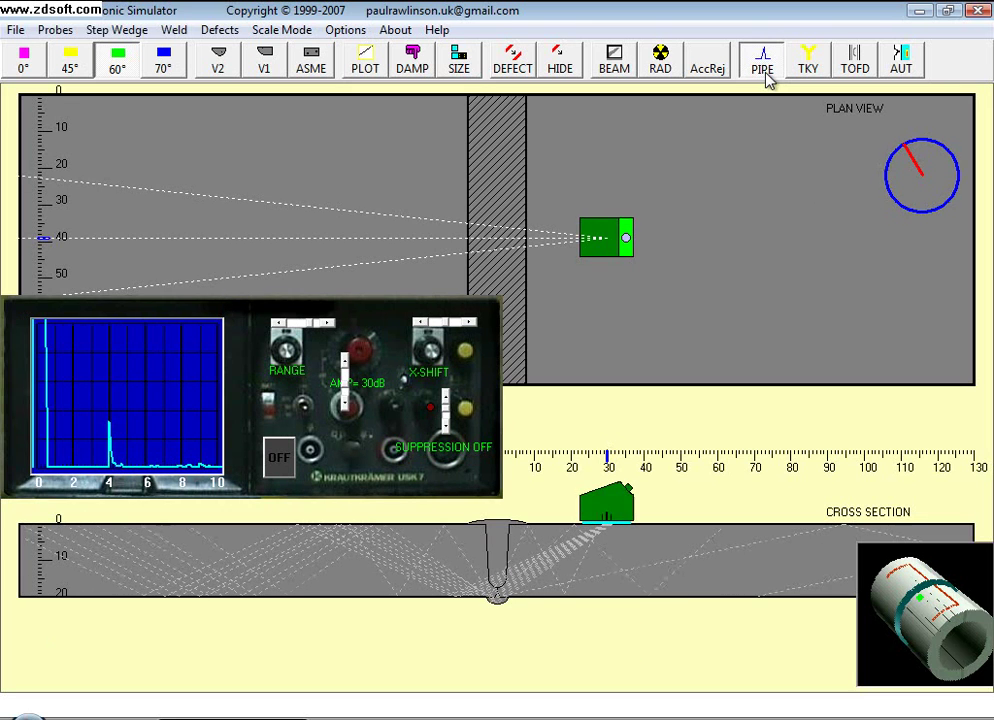
mouse_move(610, 248)
mouse_down()
mouse_move(603, 372)
mouse_move(600, 290)
mouse_move(620, 257)
mouse_up()
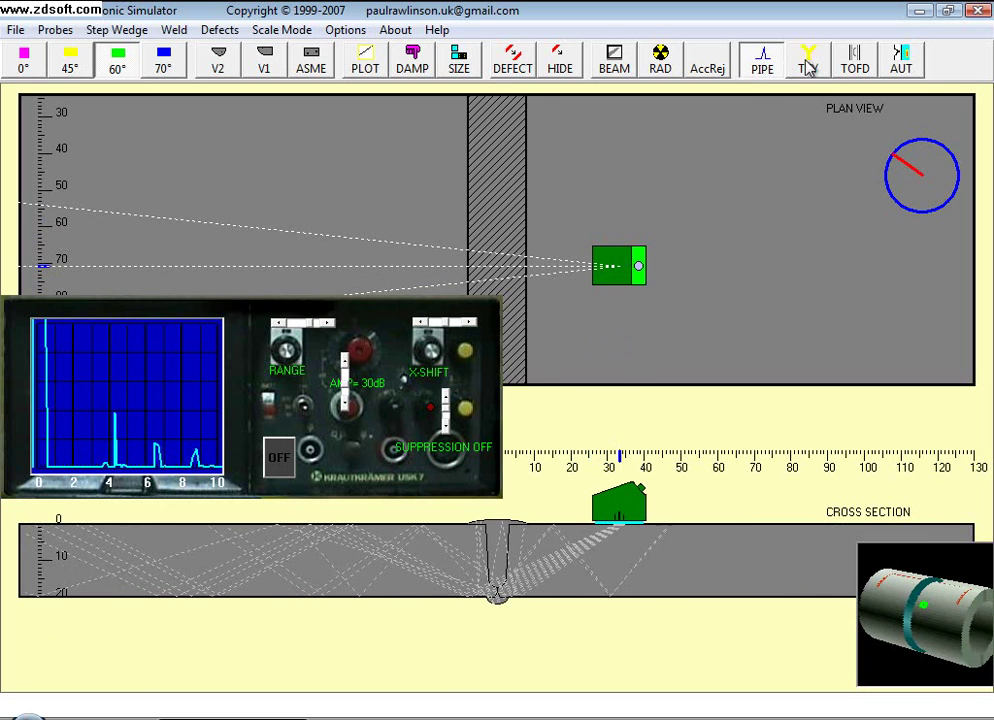
click(853, 56)
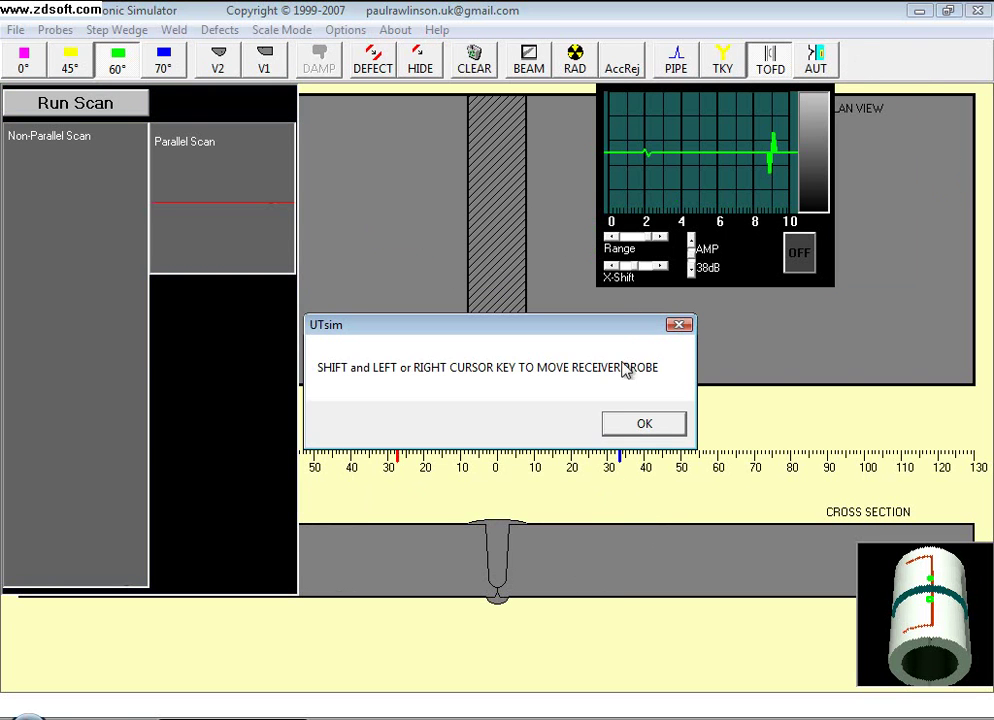
Position the TOFD probe pair across the weld and run a scan.
click(627, 430)
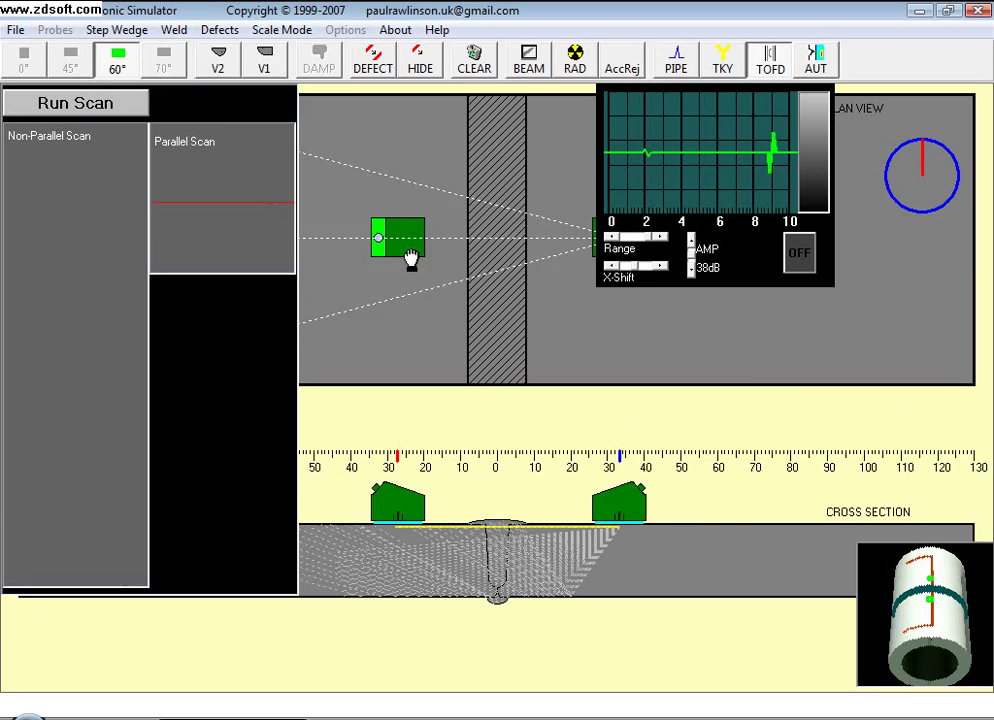
mouse_move(410, 258)
mouse_down()
mouse_move(402, 282)
mouse_move(414, 334)
mouse_up()
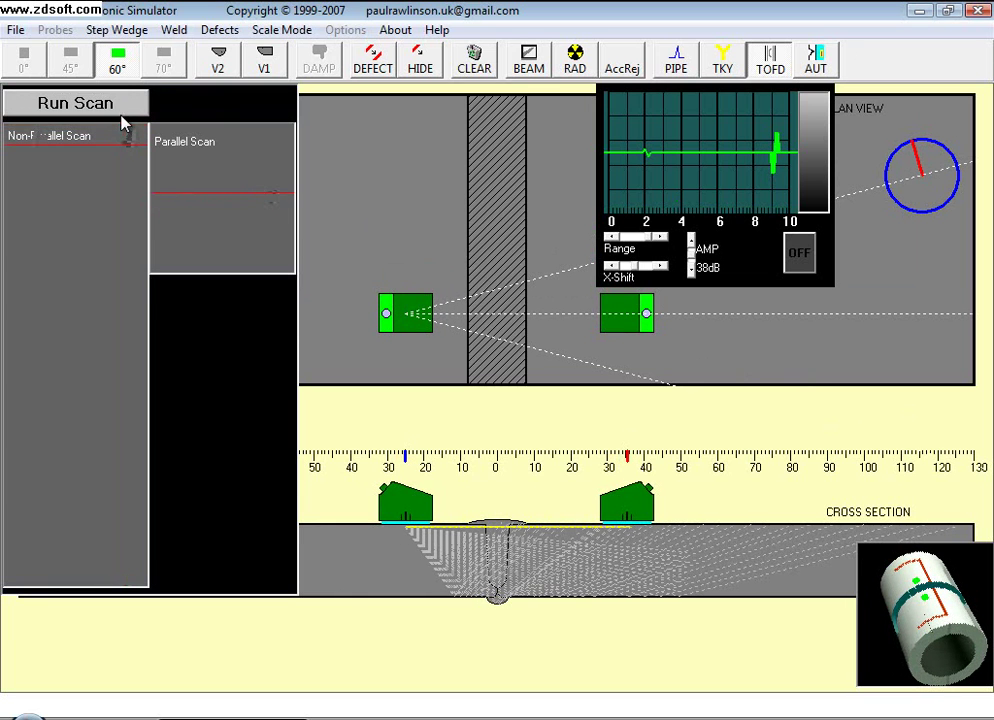
click(119, 108)
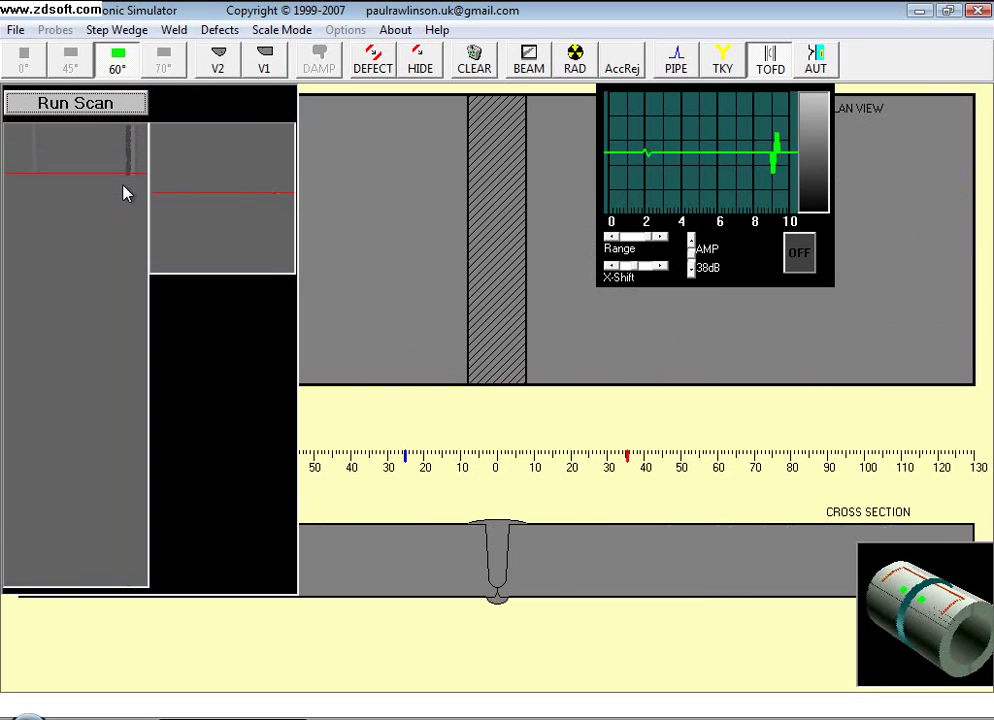
Raise the amplifier gain from 38dB to 48dB and rerun the TOFD scan.
click(690, 240)
click(690, 240)
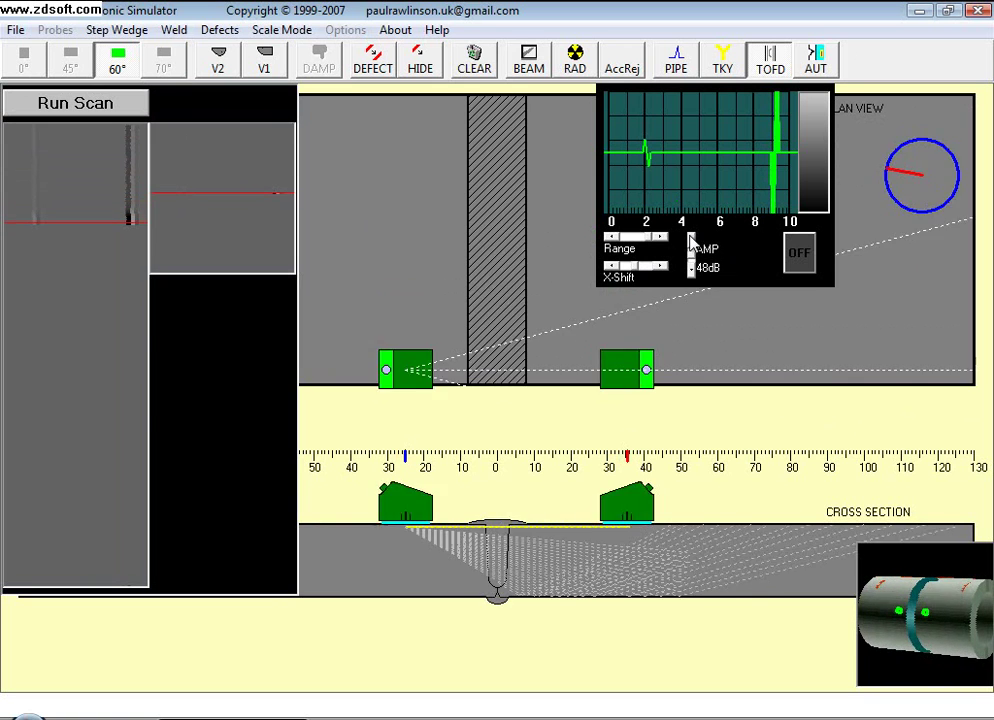
click(131, 106)
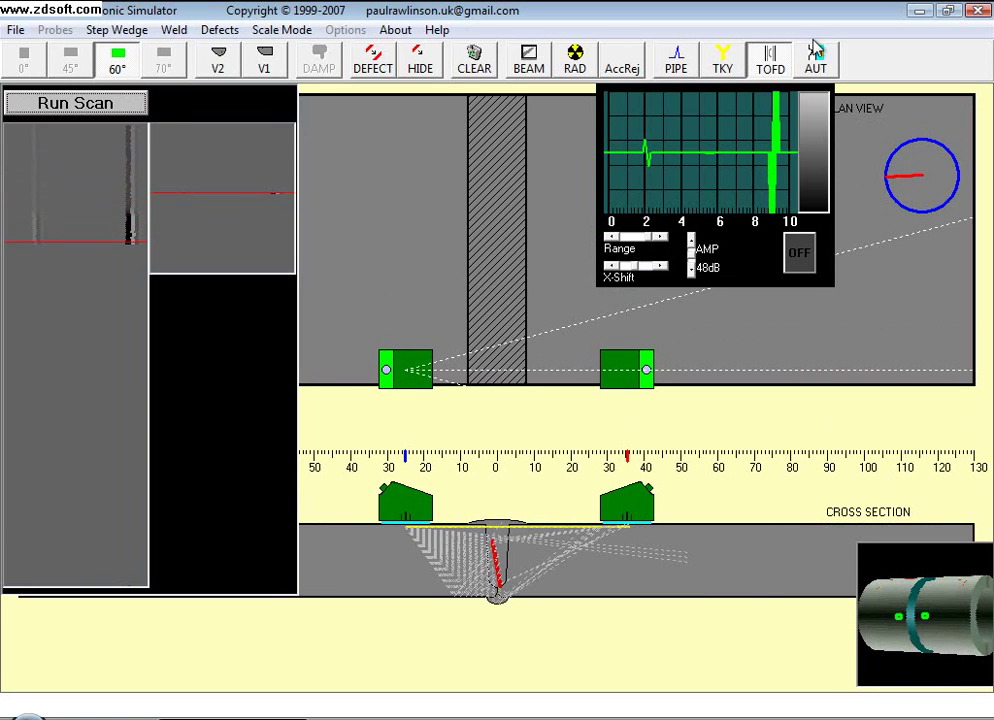
Switch to AUT mode, move the probe toward the weld, and run the automated scan.
click(816, 58)
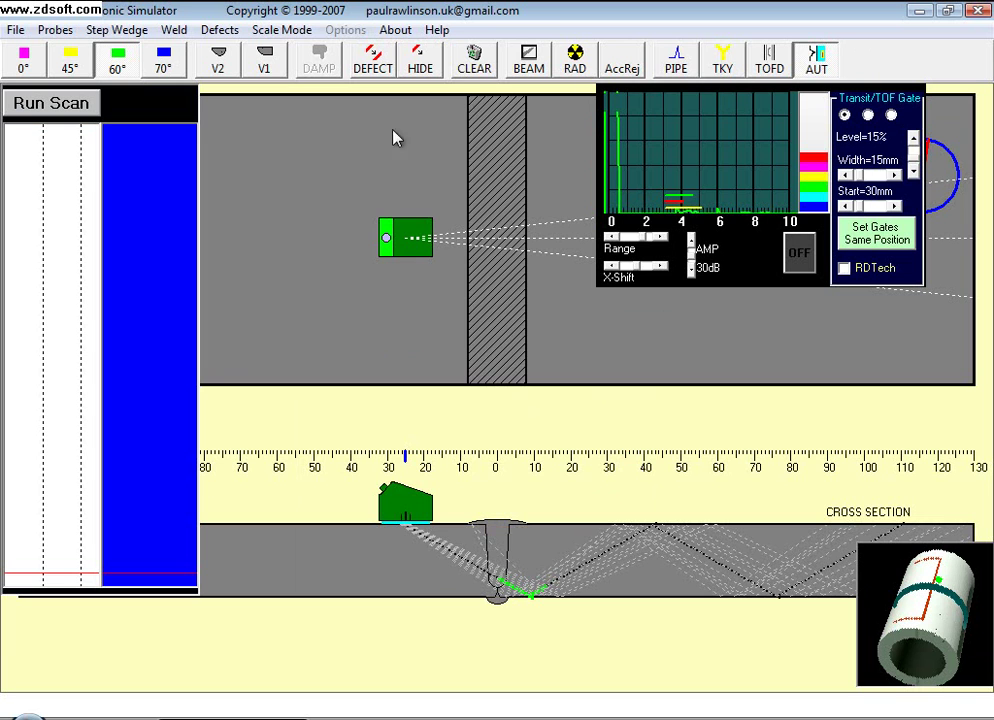
drag(387, 221, 351, 237)
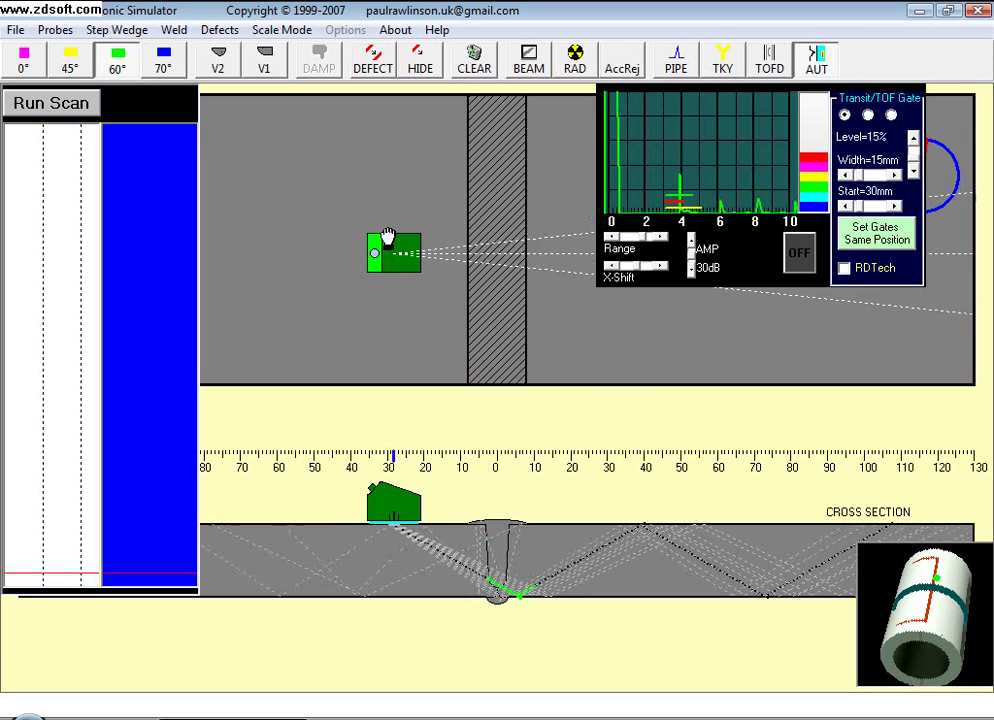
click(88, 103)
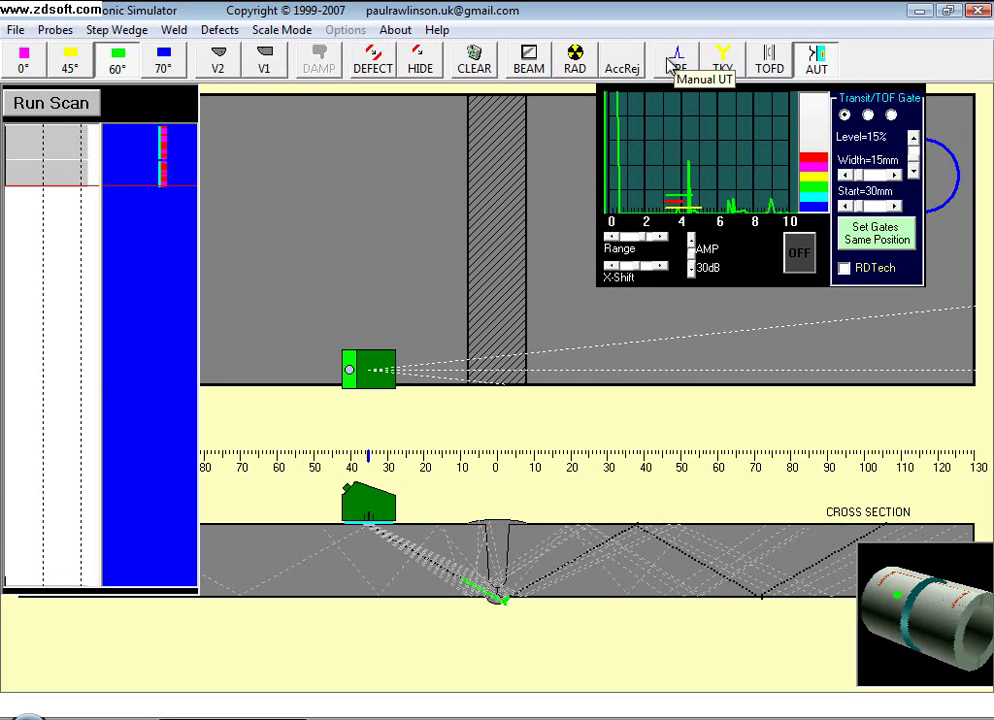
Slide the probe along the TKY weld with the gain raised to 48dB.
click(721, 60)
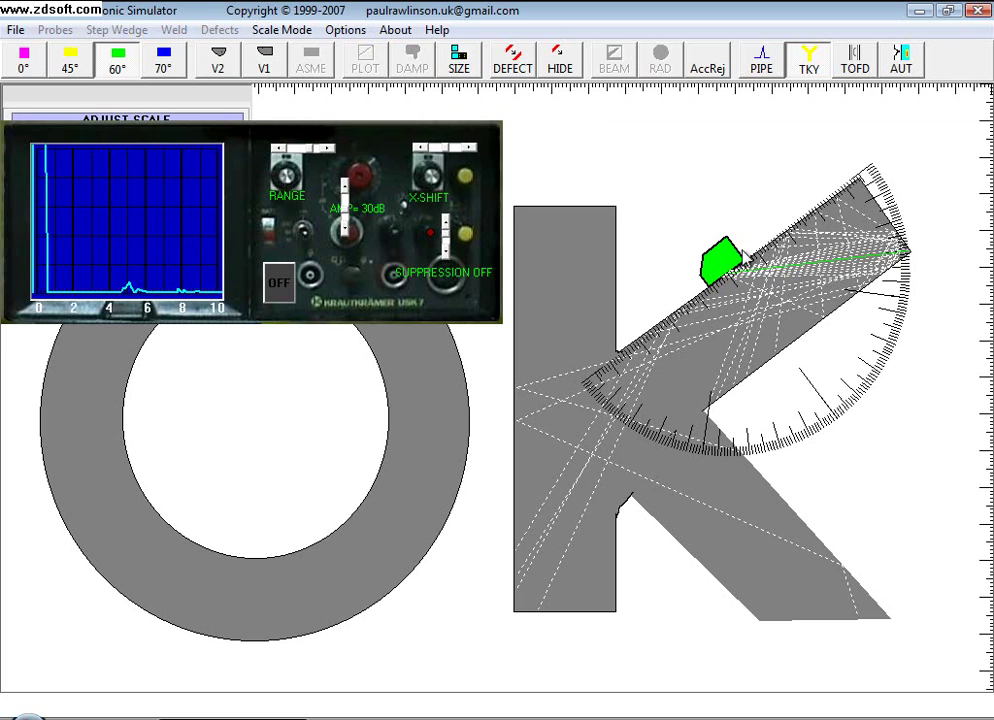
mouse_move(745, 257)
mouse_down()
mouse_move(710, 275)
mouse_move(734, 248)
mouse_move(703, 268)
mouse_up()
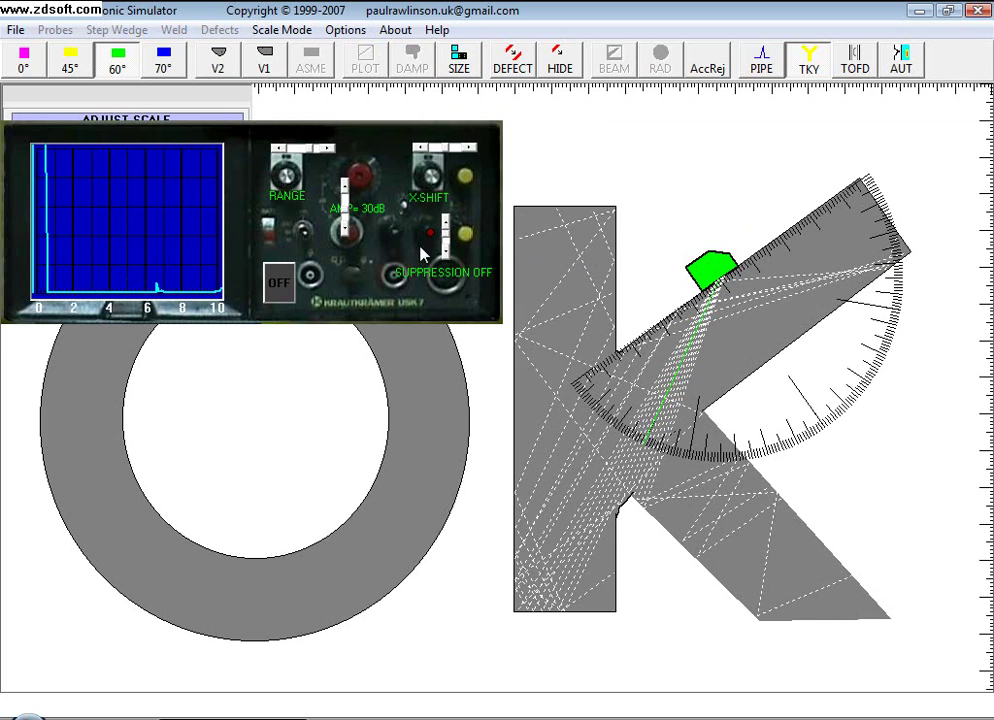
click(345, 203)
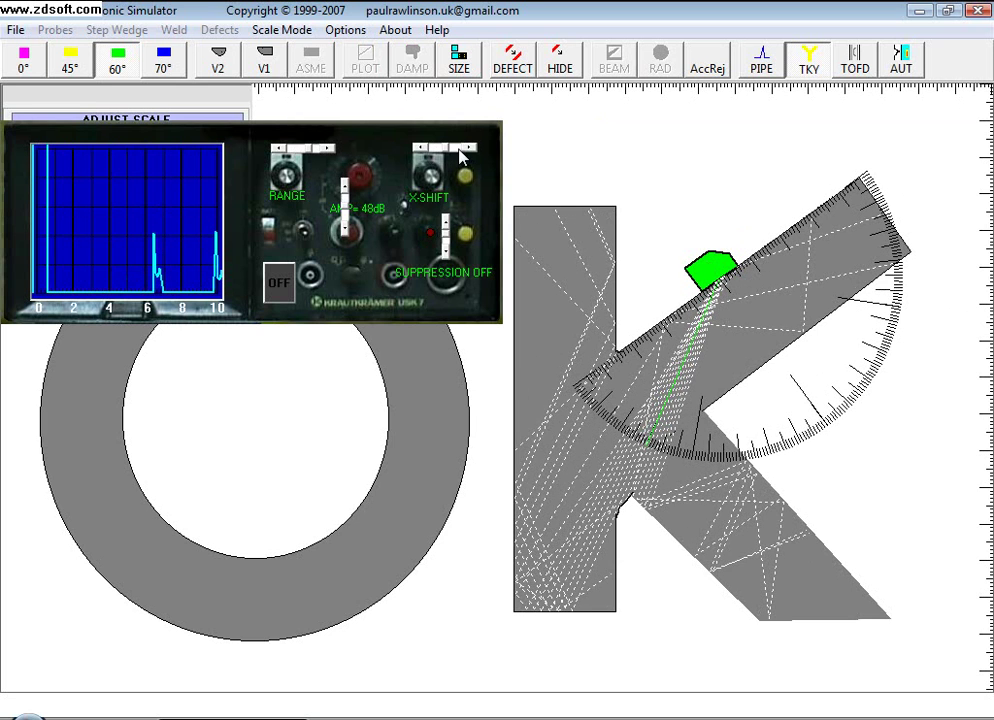
On the V2 calibration block, flip the probe to face left and back right.
click(221, 62)
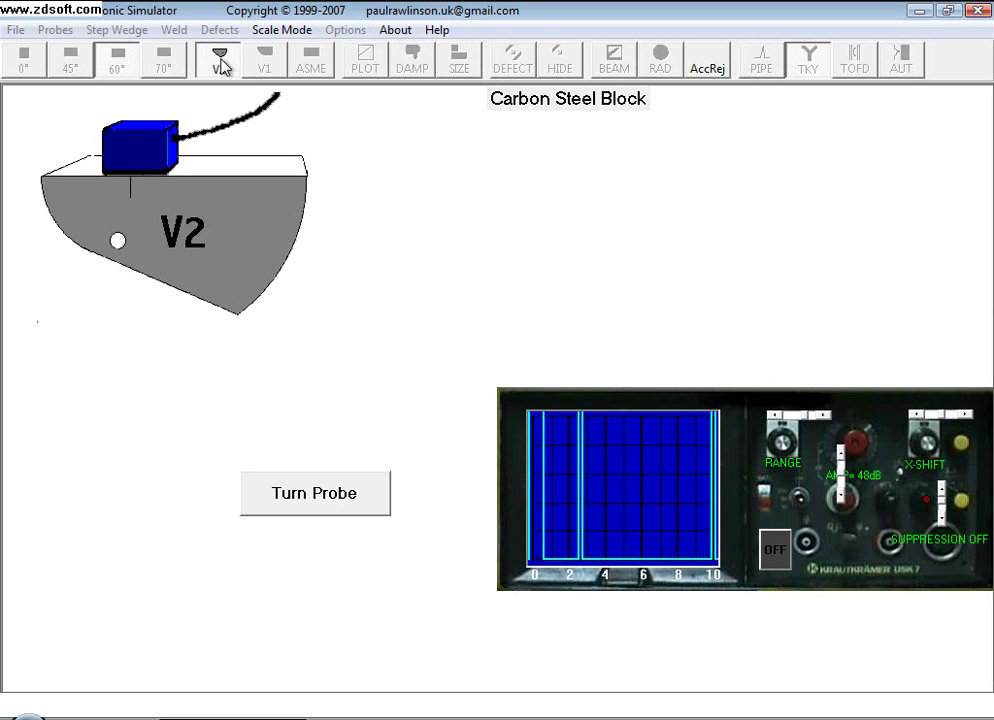
click(340, 506)
click(340, 506)
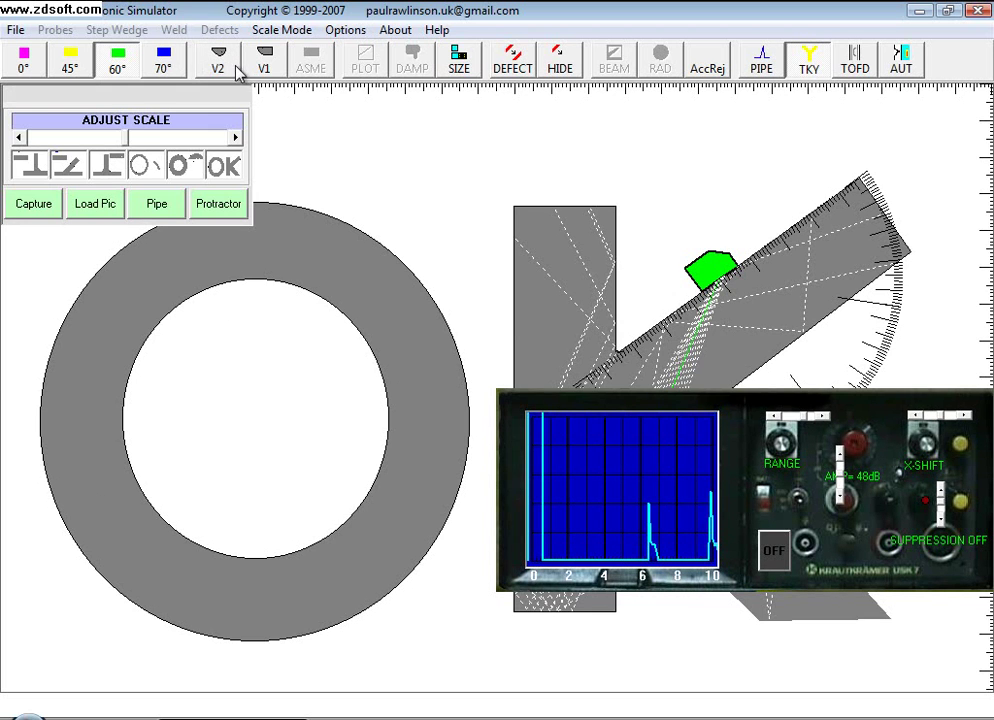
Load the angled Y-branch plate and place the probe on its angled surface.
click(257, 66)
click(74, 168)
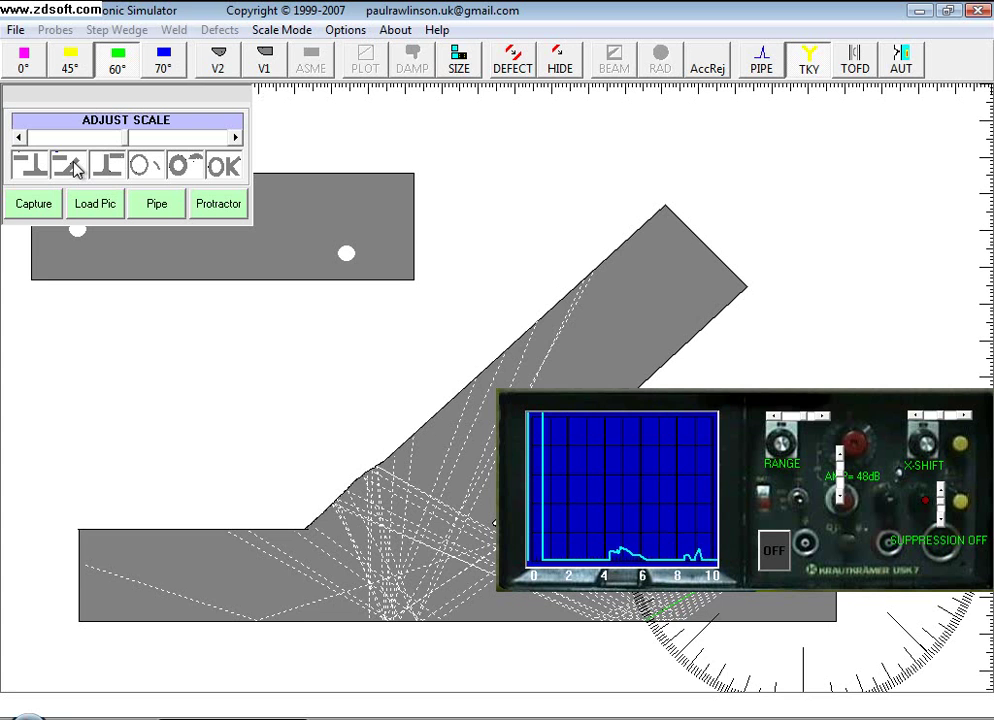
mouse_move(505, 333)
mouse_down()
mouse_move(495, 377)
mouse_move(573, 377)
mouse_move(724, 258)
mouse_move(725, 245)
mouse_up()
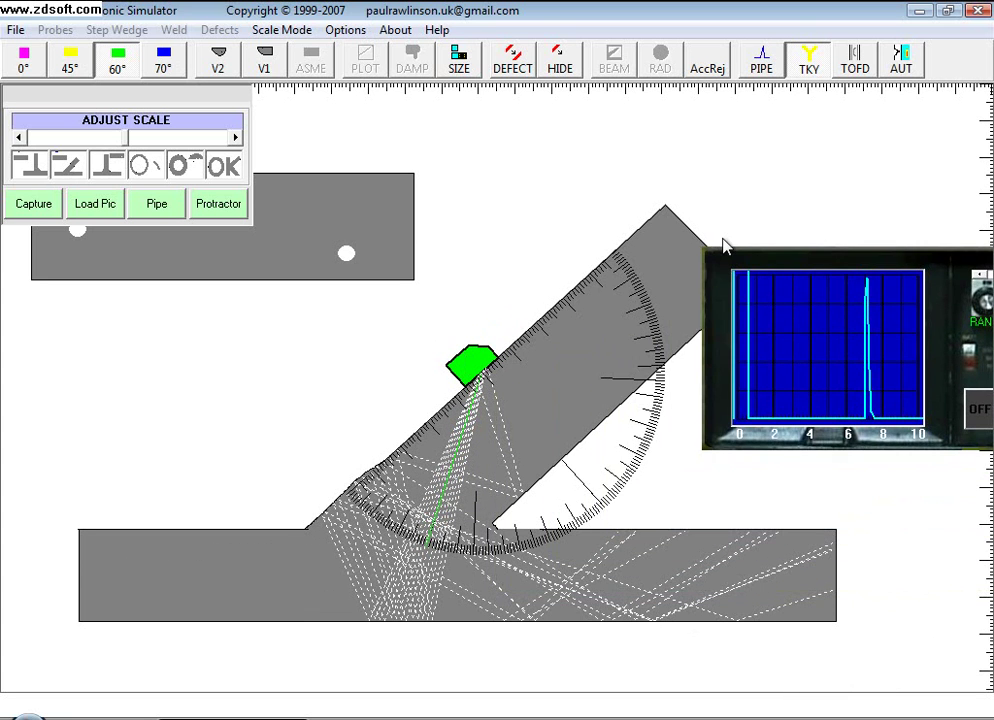
Enlarge the drawing scale twice, then reduce it back to a smaller scale.
click(54, 143)
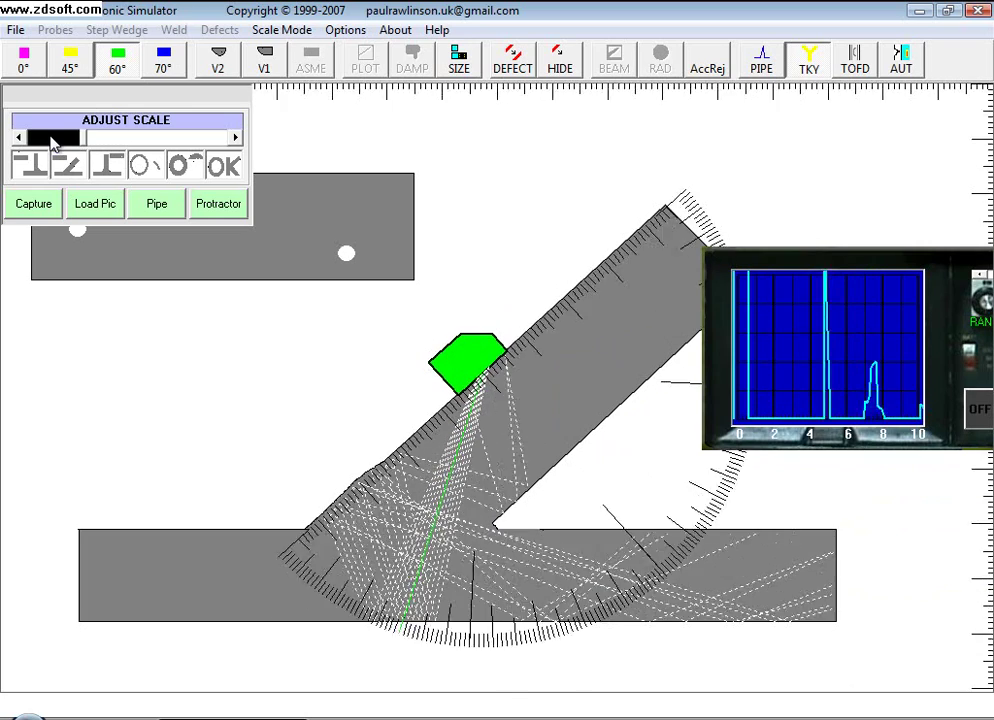
click(19, 137)
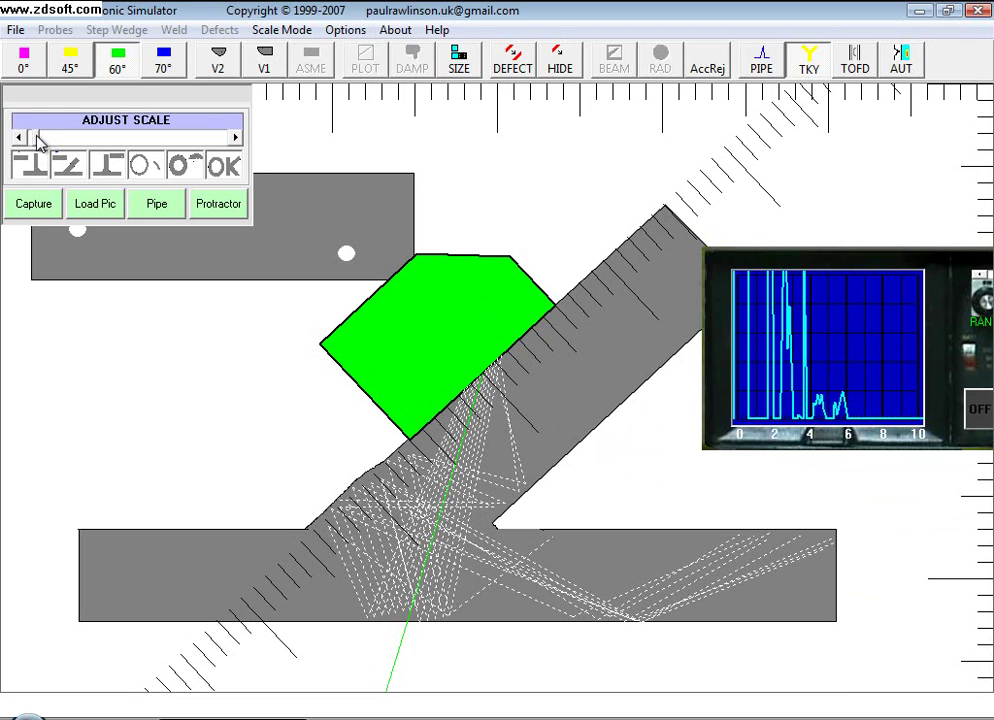
click(193, 138)
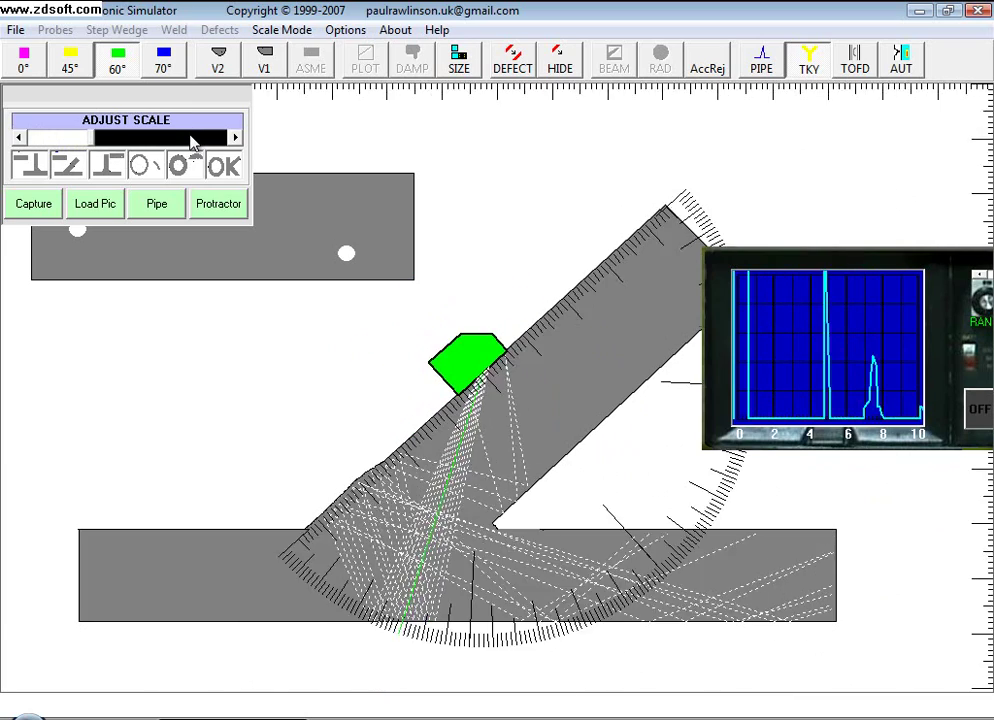
Draw a red defect line near the T-joint weld root.
click(497, 66)
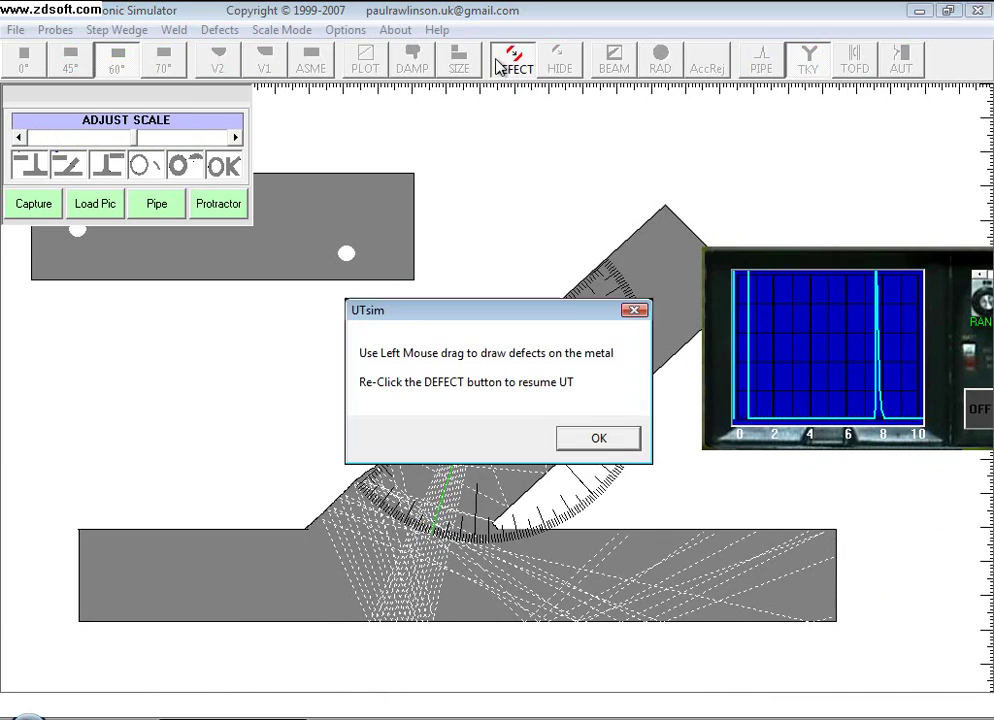
click(612, 444)
drag(371, 534, 443, 528)
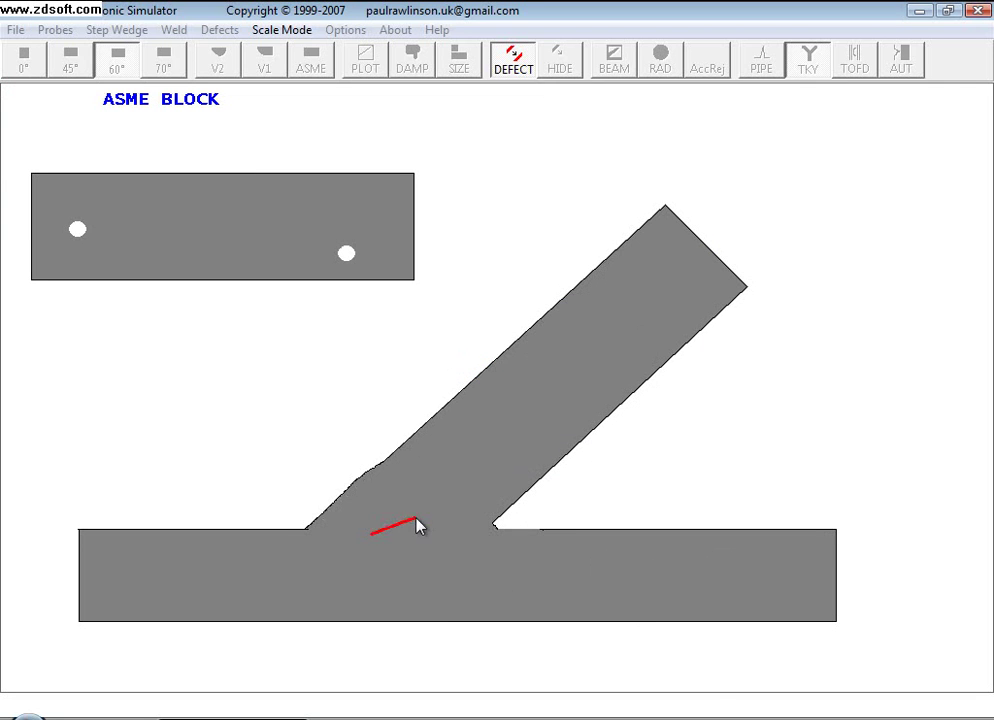
click(507, 62)
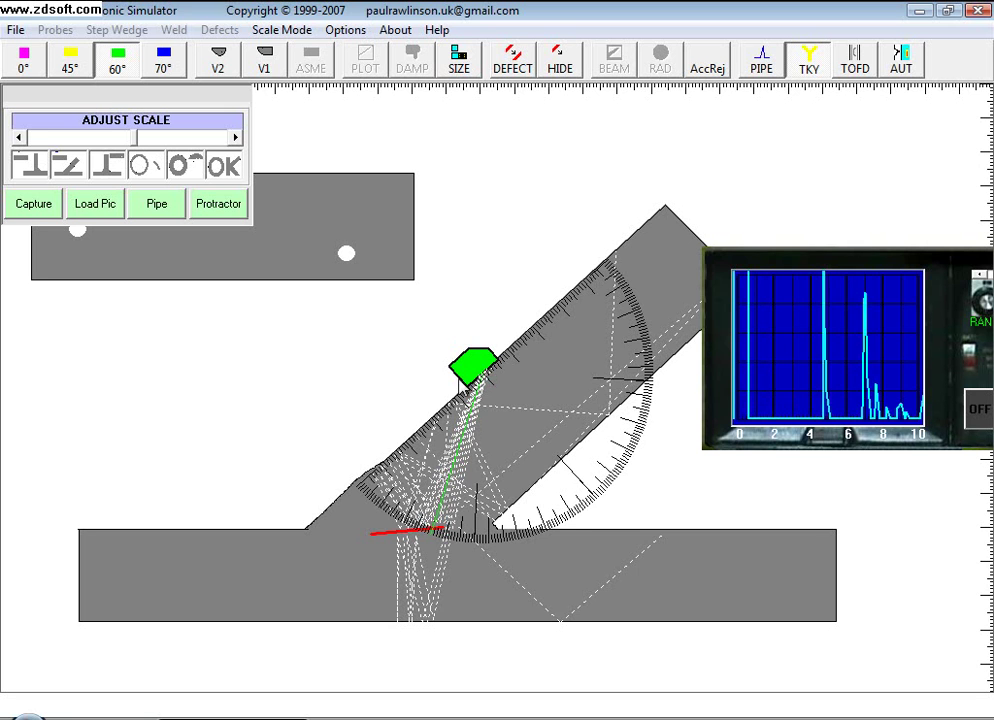
Scan the defect with the 60° probe, then the 0° probe below it, and switch to pipe view.
drag(470, 362, 446, 410)
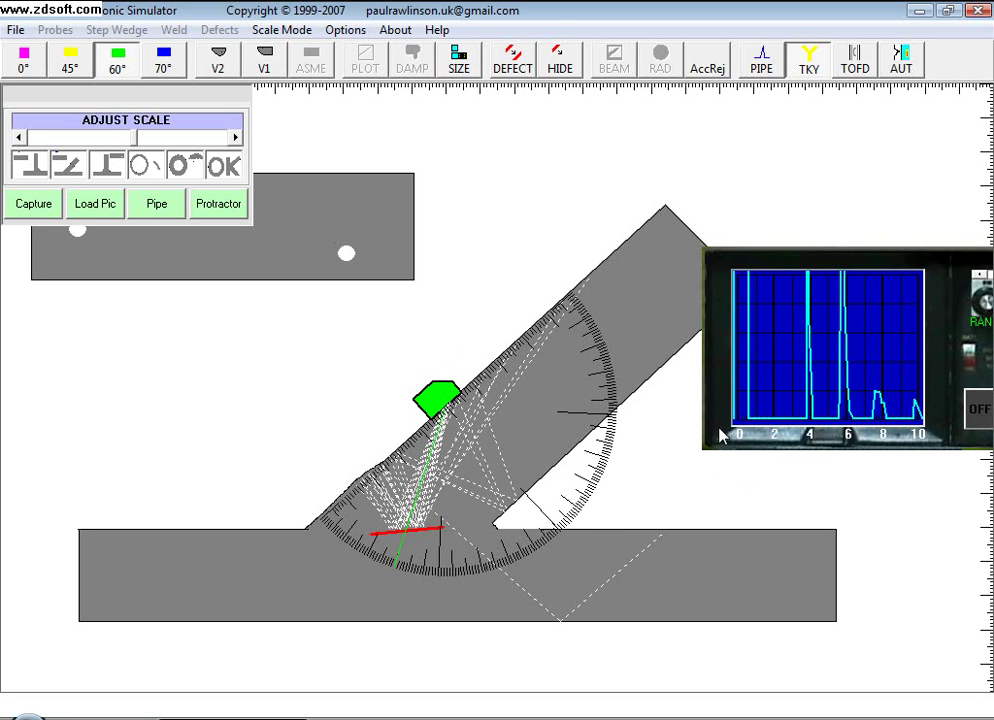
drag(710, 365, 601, 257)
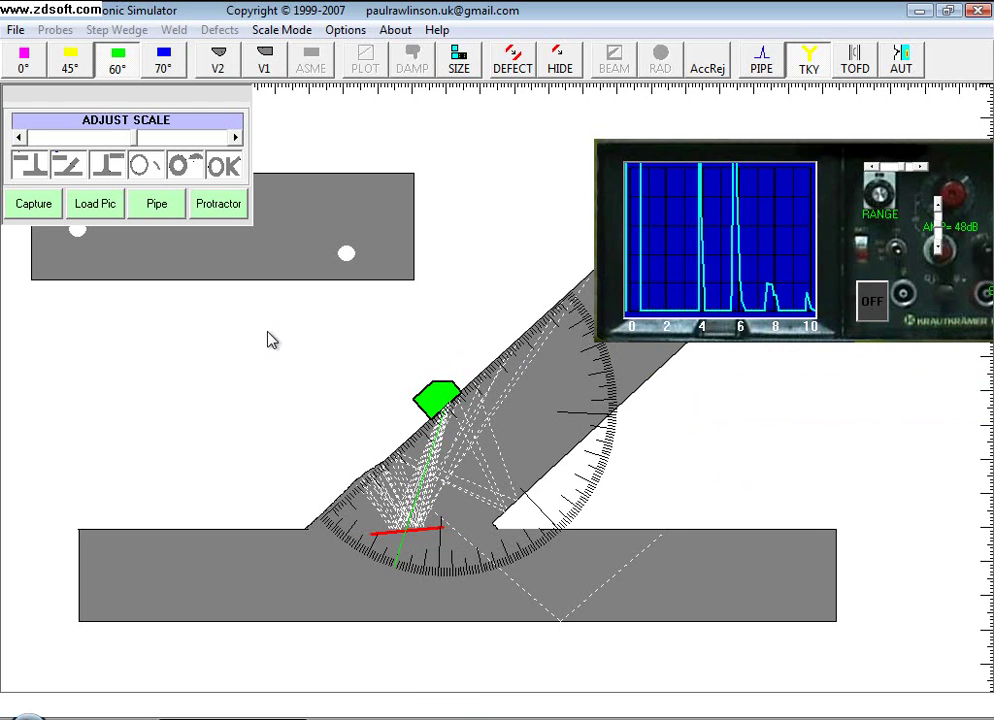
click(22, 60)
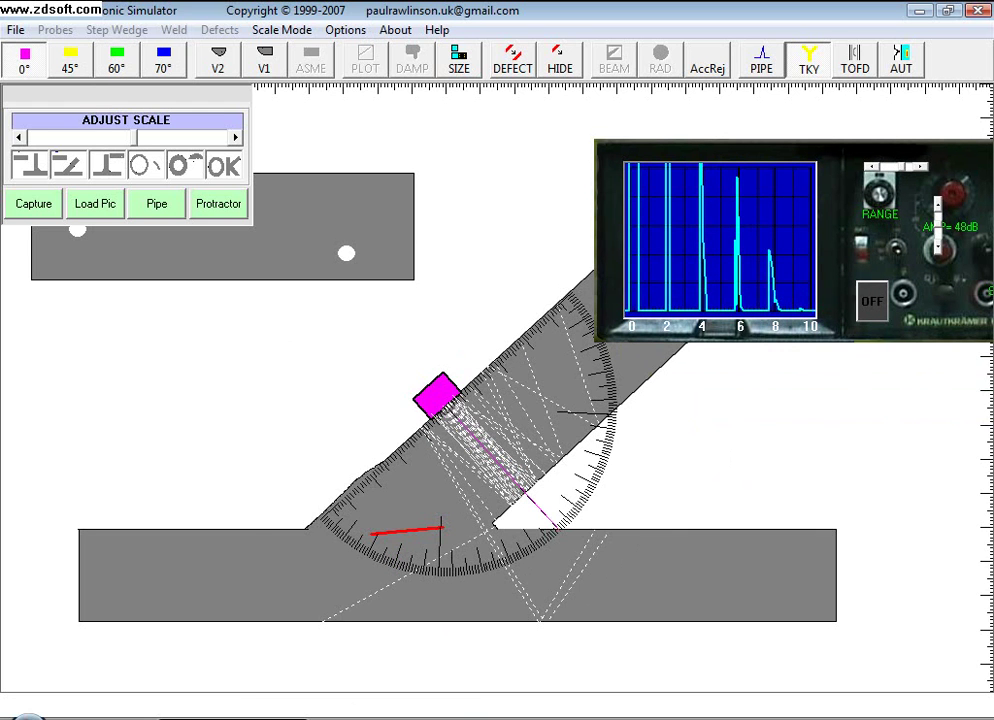
mouse_move(395, 677)
mouse_down()
mouse_move(384, 666)
mouse_move(402, 659)
mouse_move(311, 655)
mouse_move(490, 663)
mouse_move(418, 661)
mouse_up()
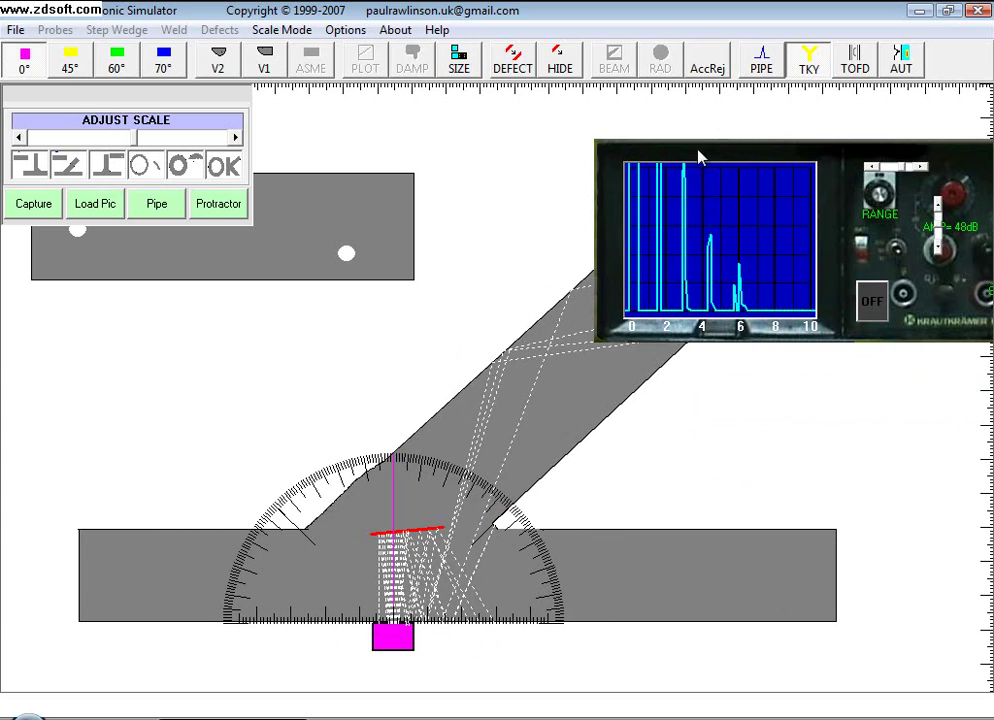
click(757, 68)
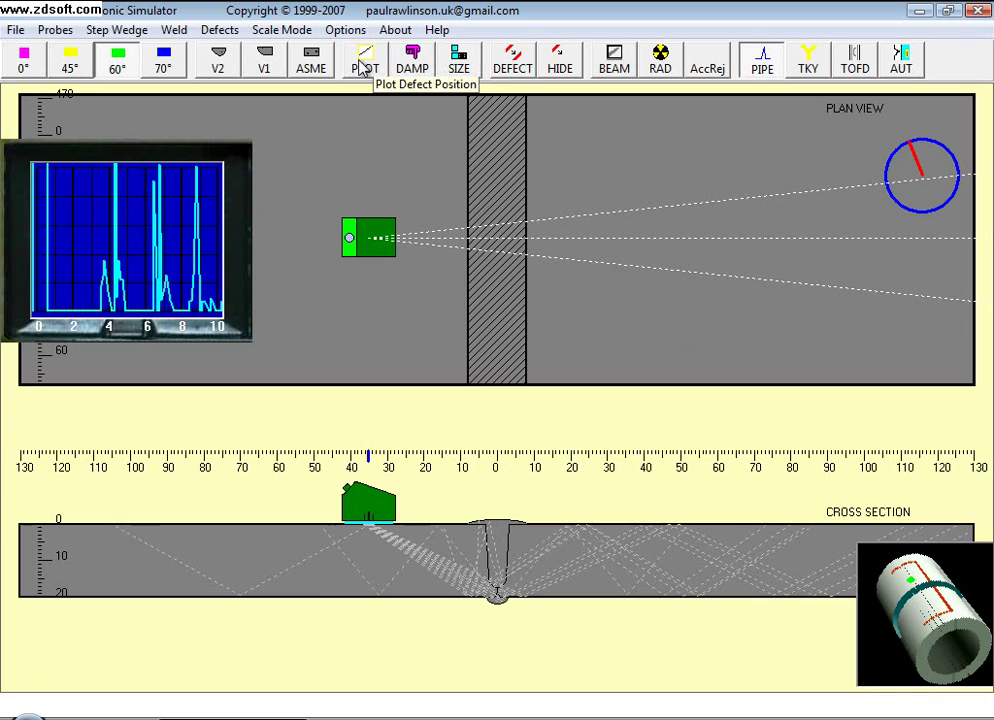
Delete all existing defects from the pipe weld.
click(510, 70)
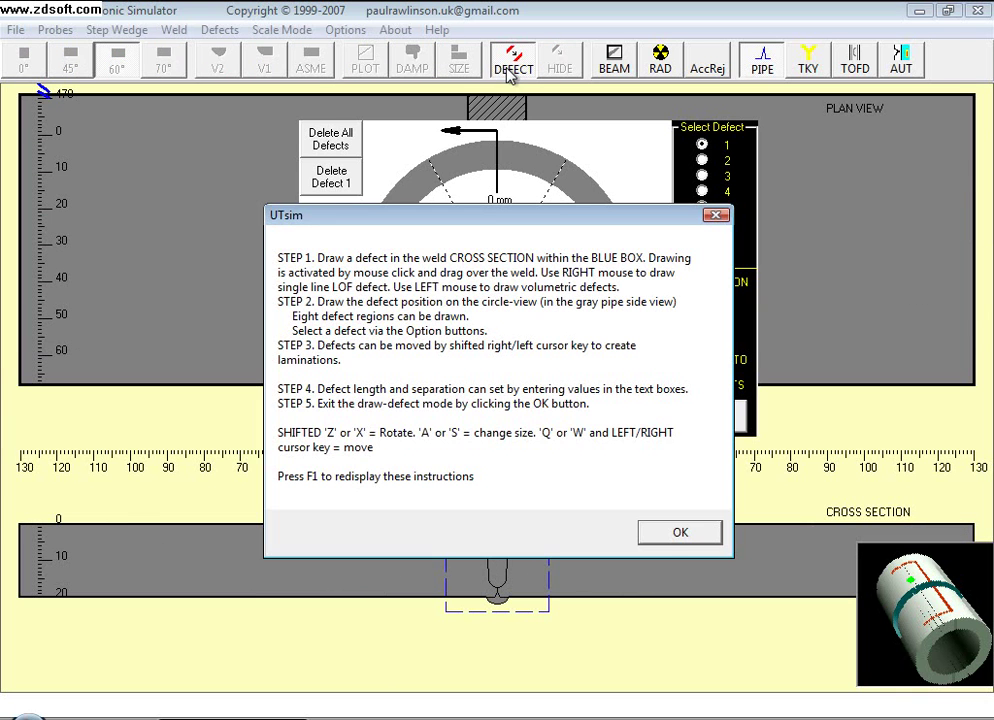
click(647, 544)
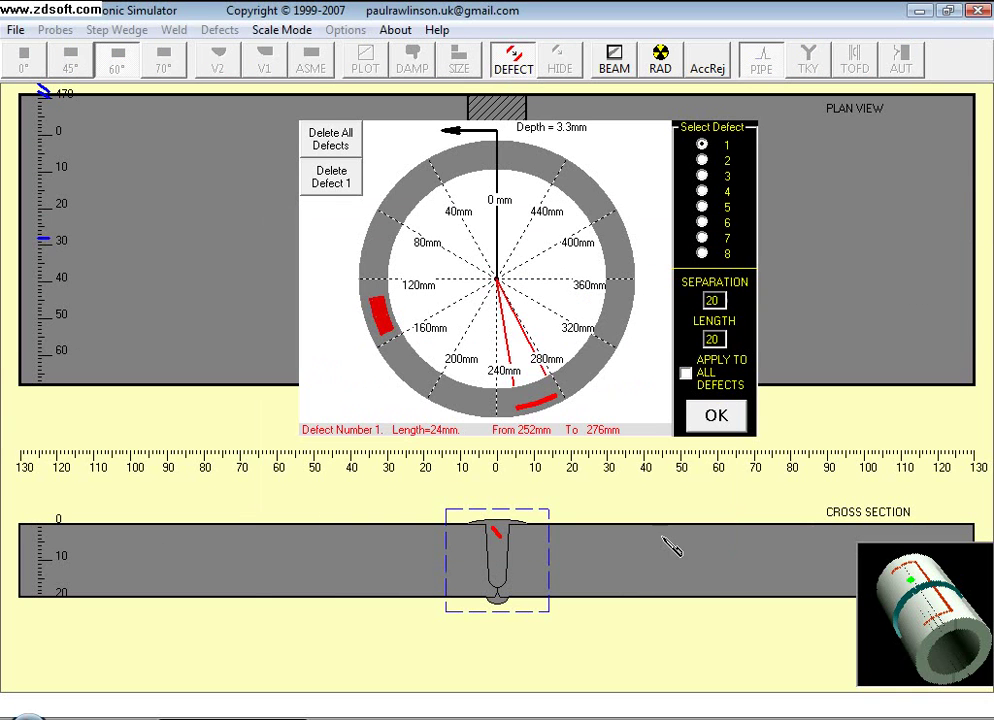
click(331, 141)
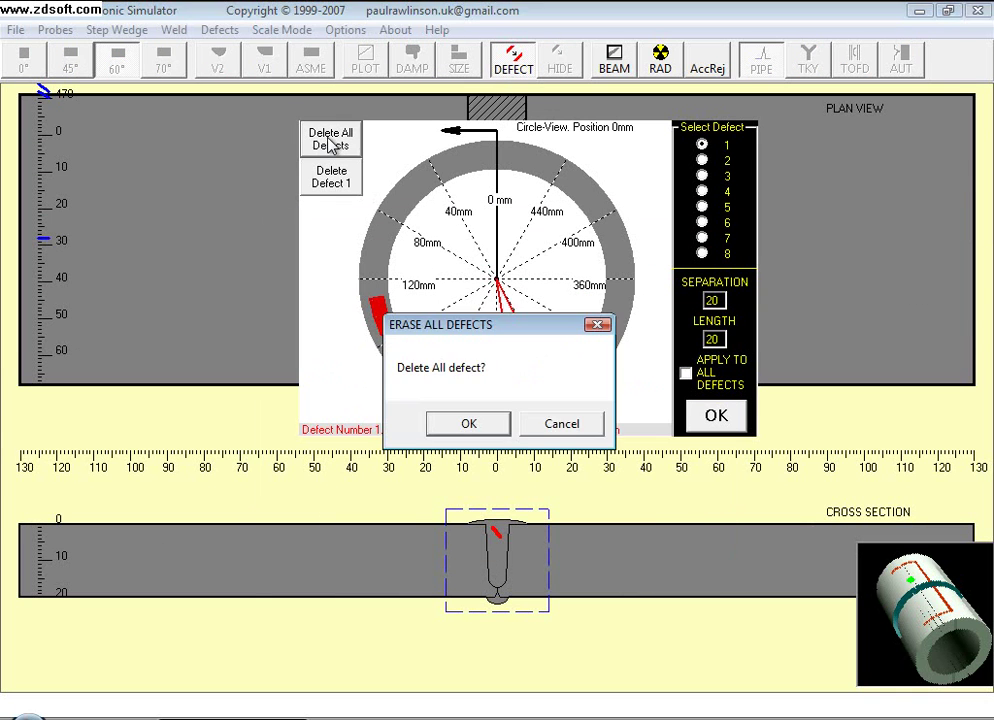
click(465, 424)
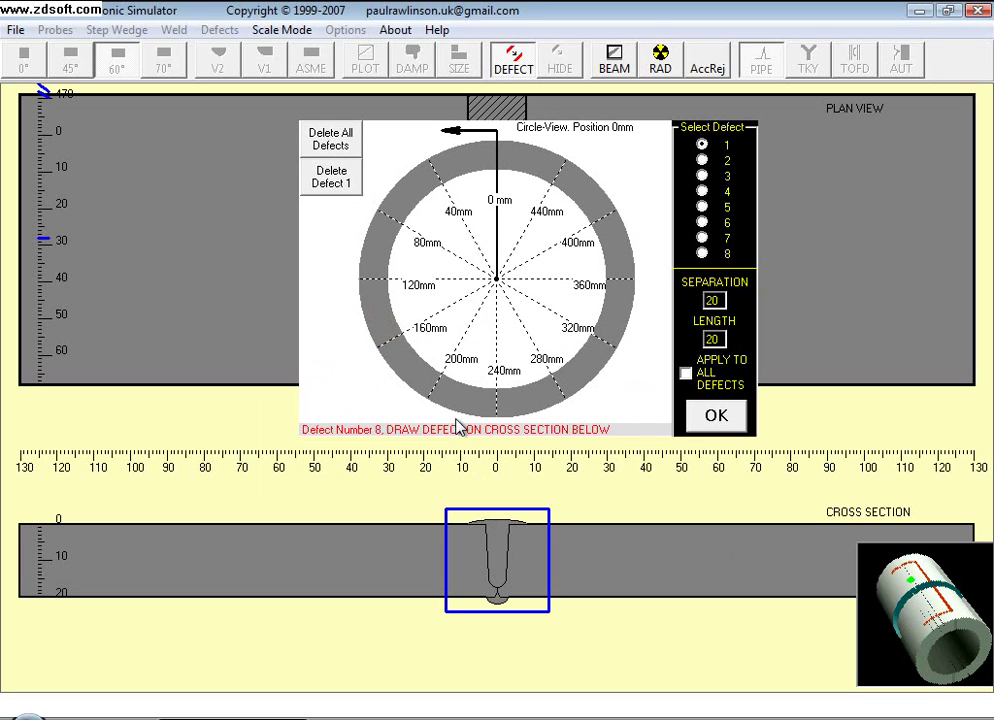
Draw defect 1 spanning 23–97mm and root defect 2 spanning 132–191mm around the pipe.
click(524, 388)
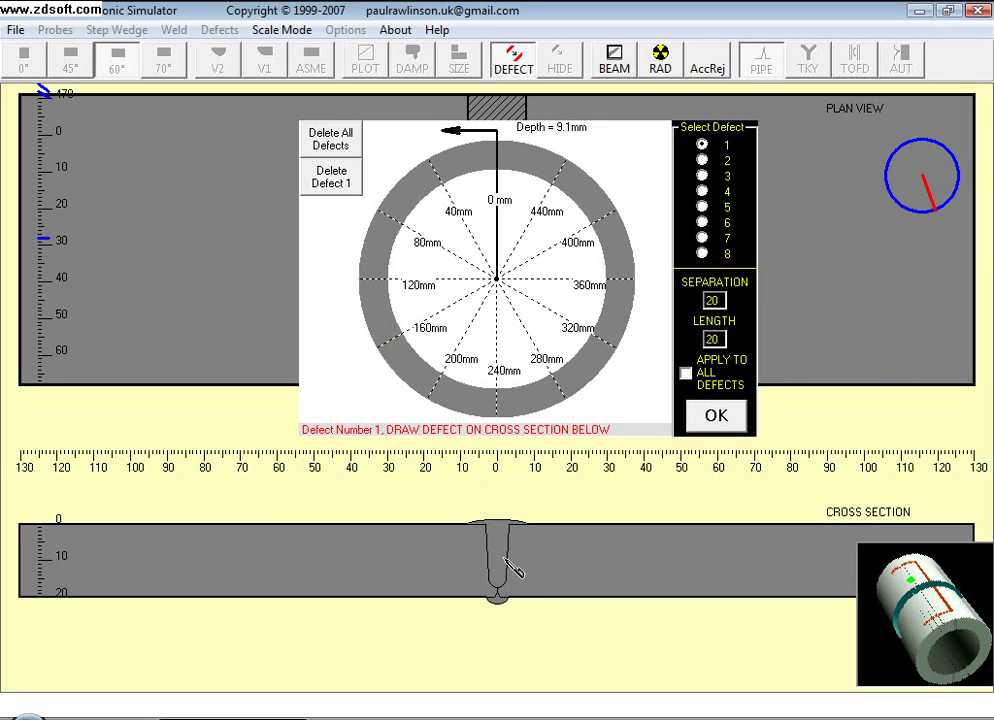
drag(505, 558, 510, 580)
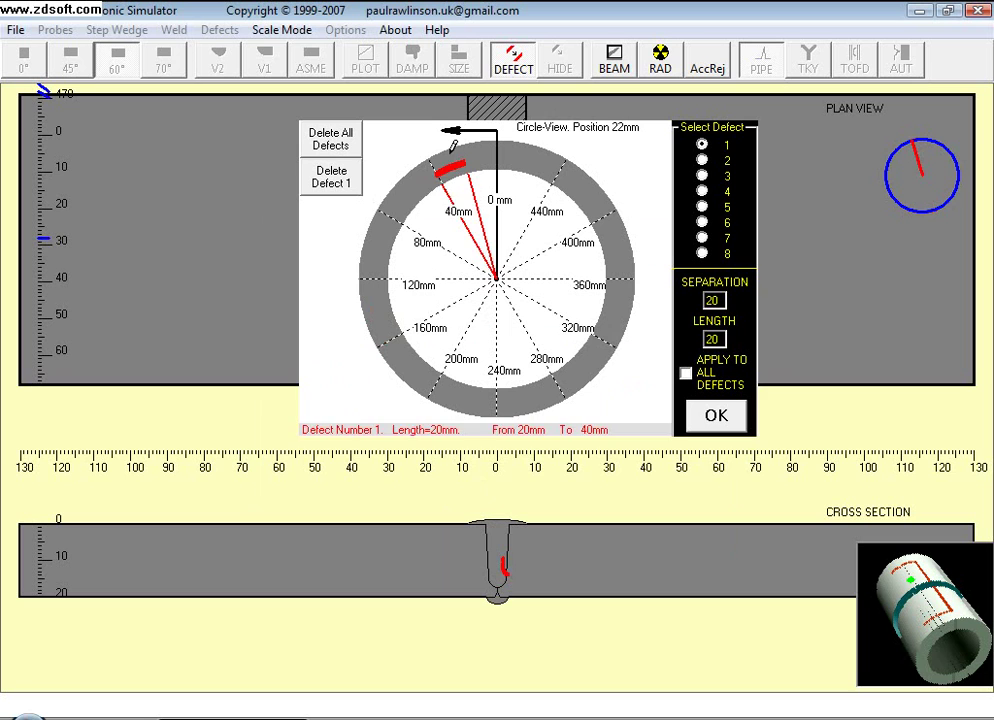
drag(453, 146, 382, 238)
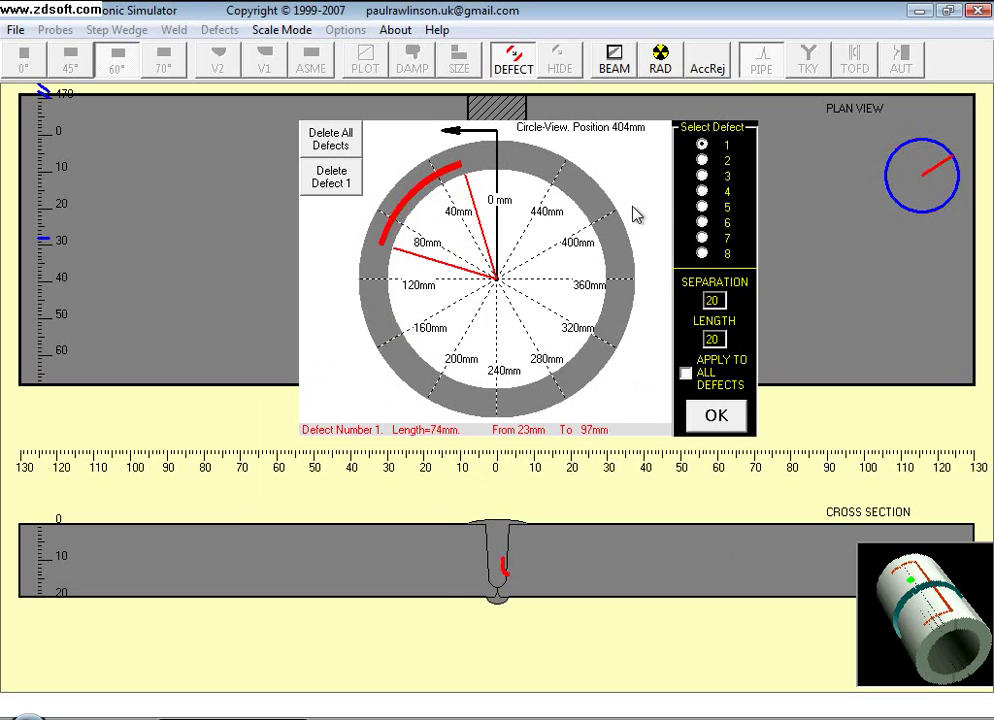
click(702, 161)
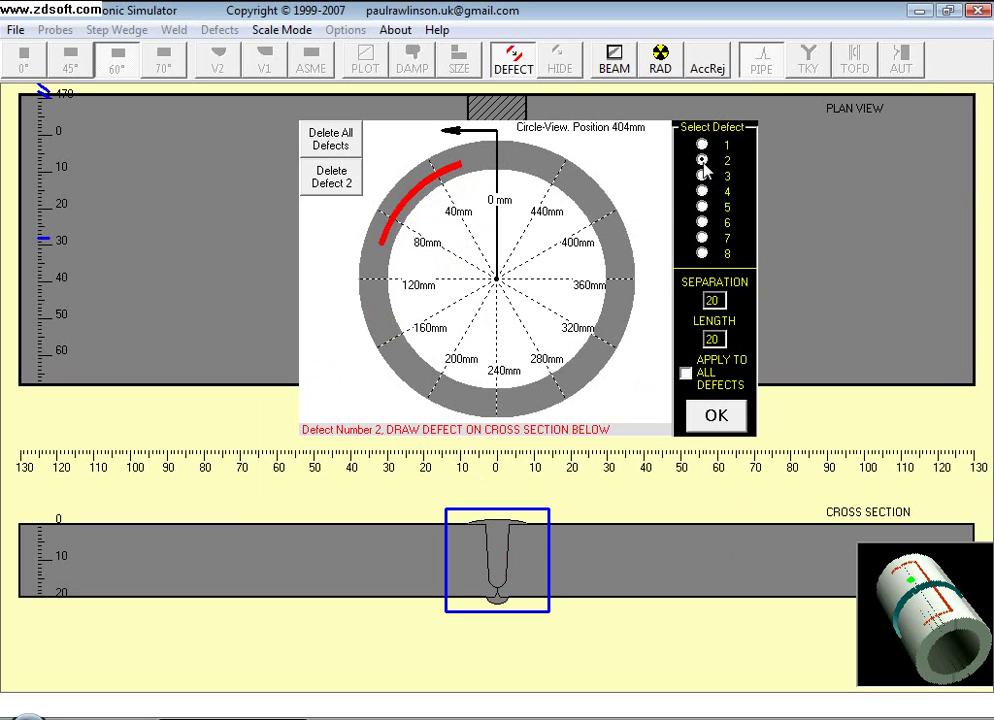
click(503, 598)
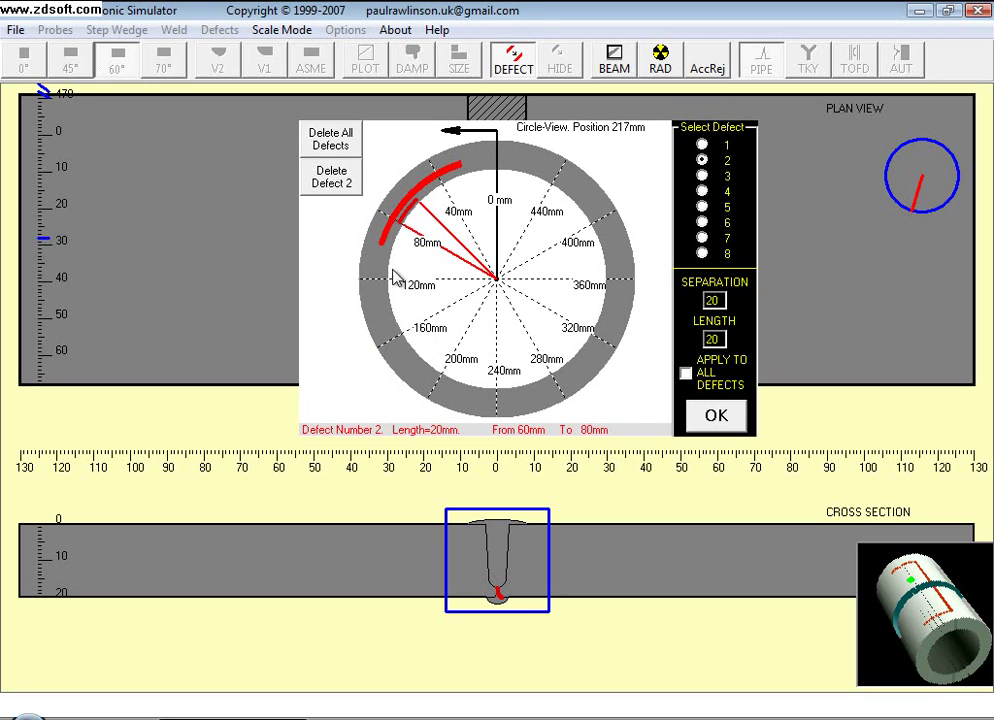
drag(386, 296, 428, 368)
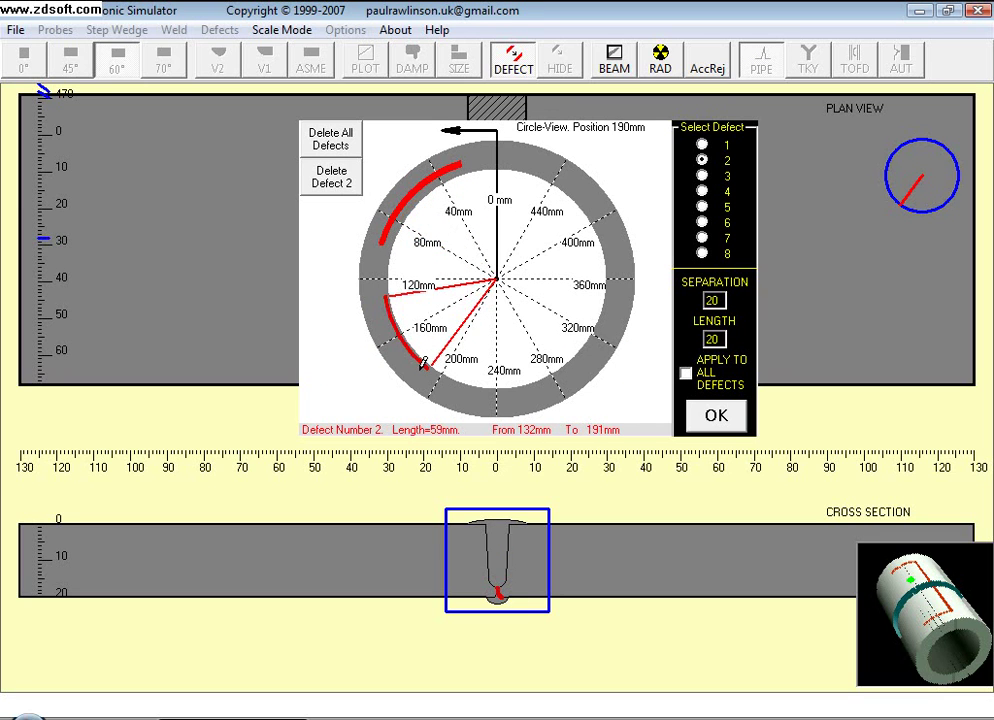
Finish defect editing and position the probe just right of the weld.
click(508, 64)
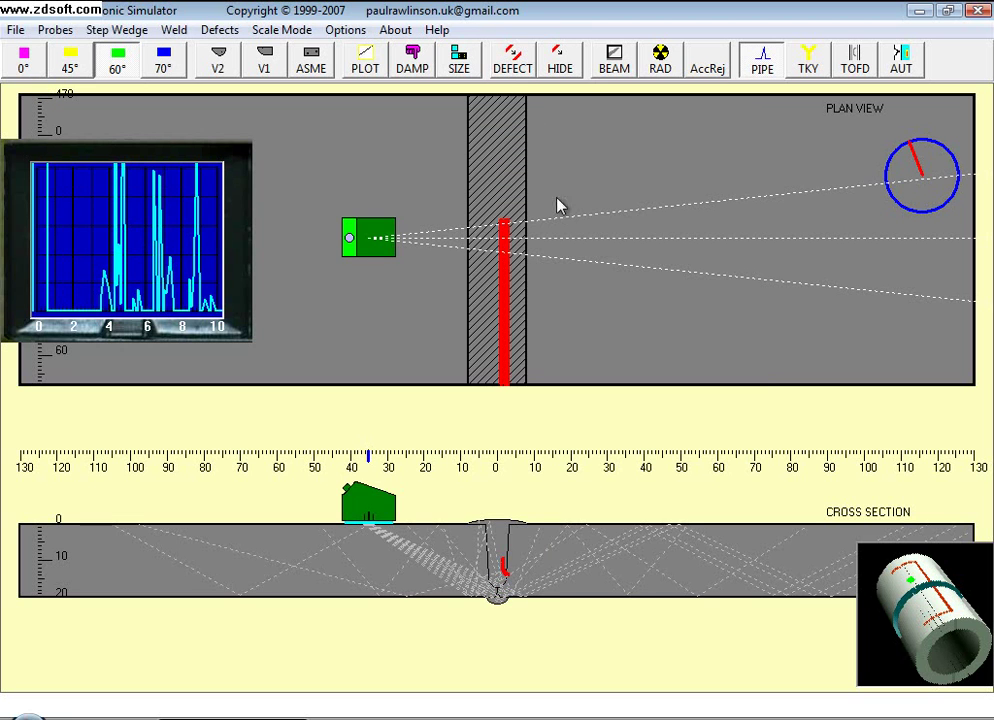
drag(597, 270, 593, 262)
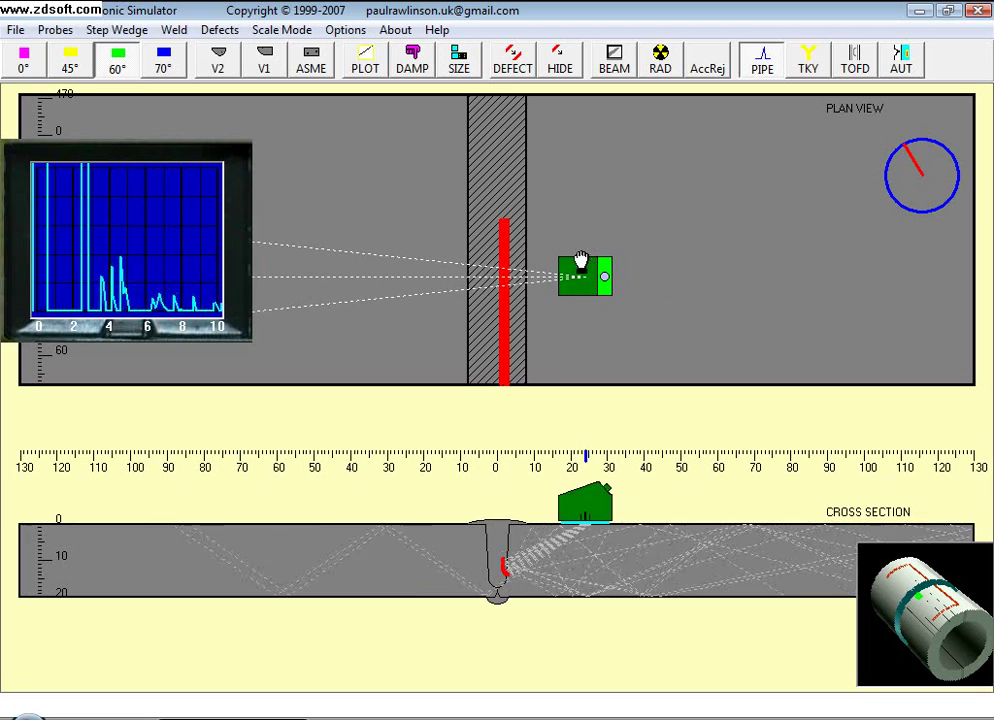
mouse_move(593, 262)
mouse_down()
mouse_move(587, 181)
mouse_move(586, 275)
mouse_move(584, 178)
mouse_move(584, 275)
mouse_move(581, 186)
mouse_move(580, 266)
mouse_up()
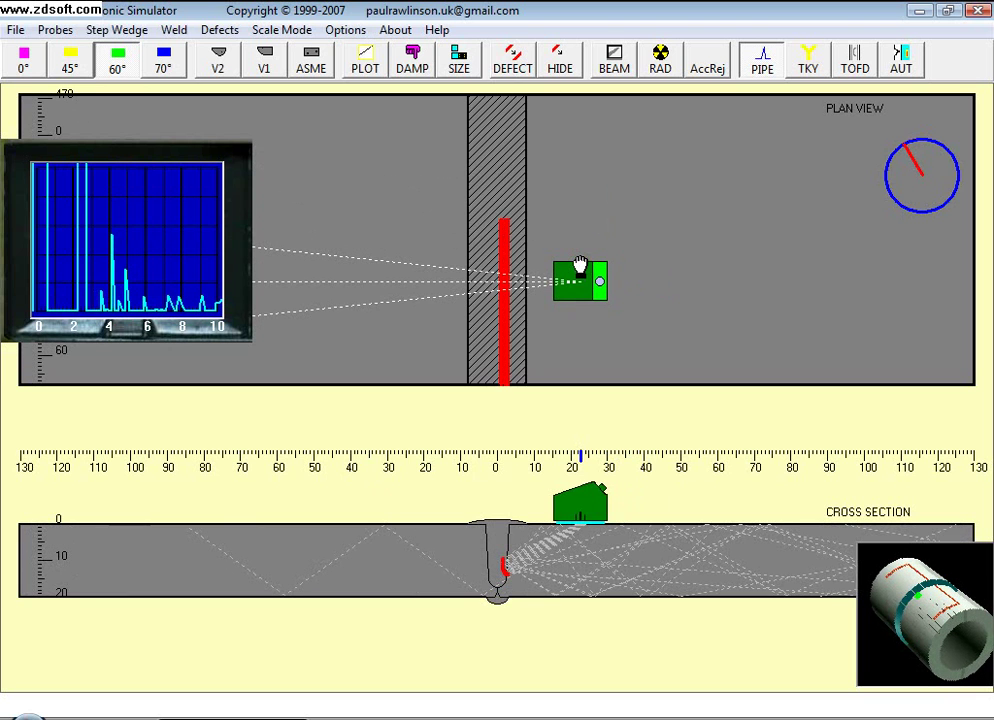
Turn on Colour code Display and move the probe to the weld's left, facing it.
click(345, 29)
click(389, 162)
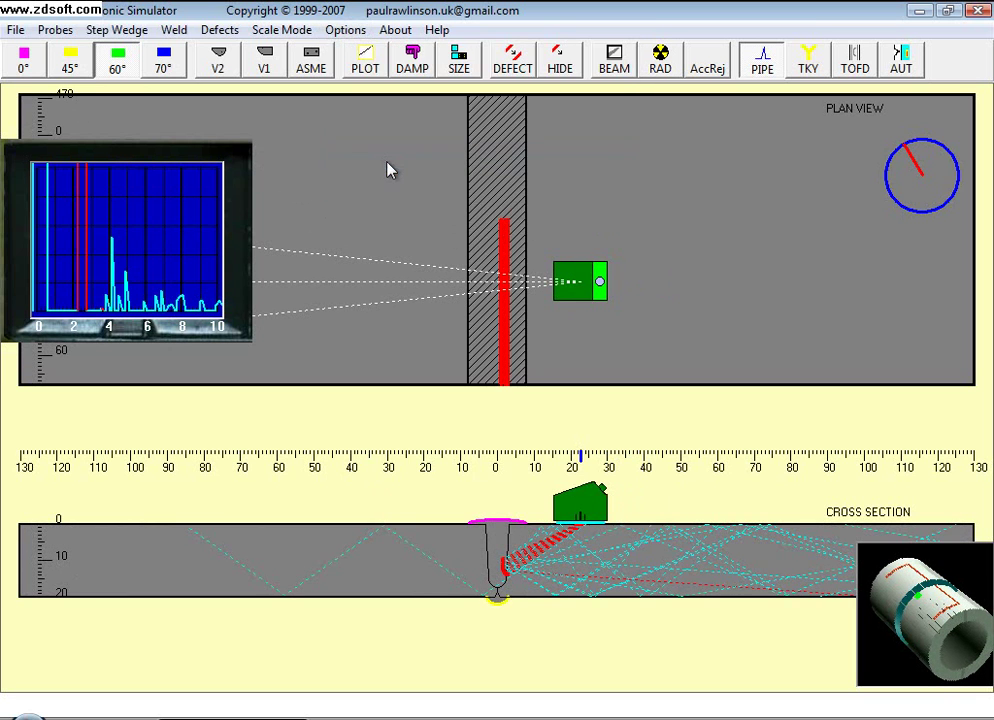
mouse_move(575, 288)
mouse_down()
mouse_move(632, 282)
mouse_move(375, 282)
mouse_move(385, 282)
mouse_up()
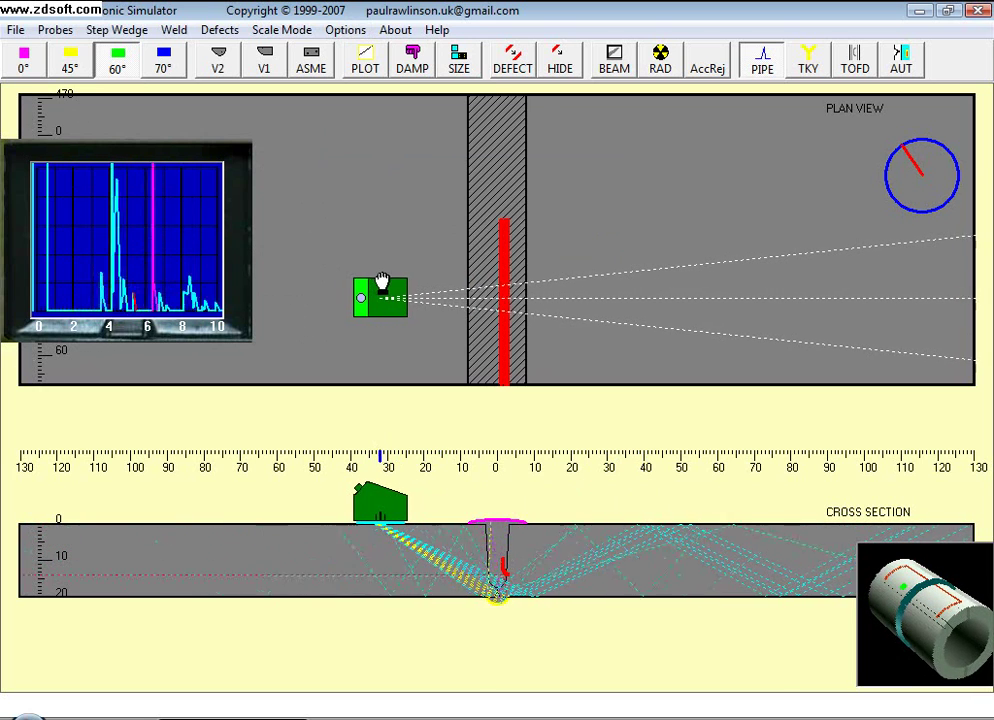
Show the Epoch Lite flaw detector and move the probe right of the weld.
click(347, 30)
mouse_move(405, 180)
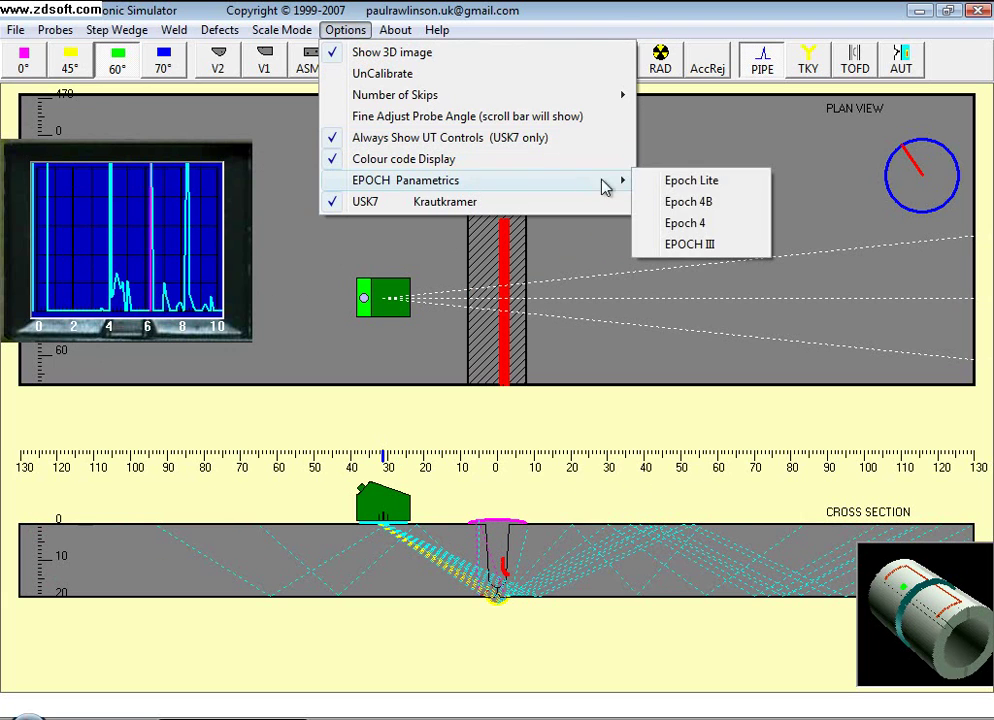
click(646, 183)
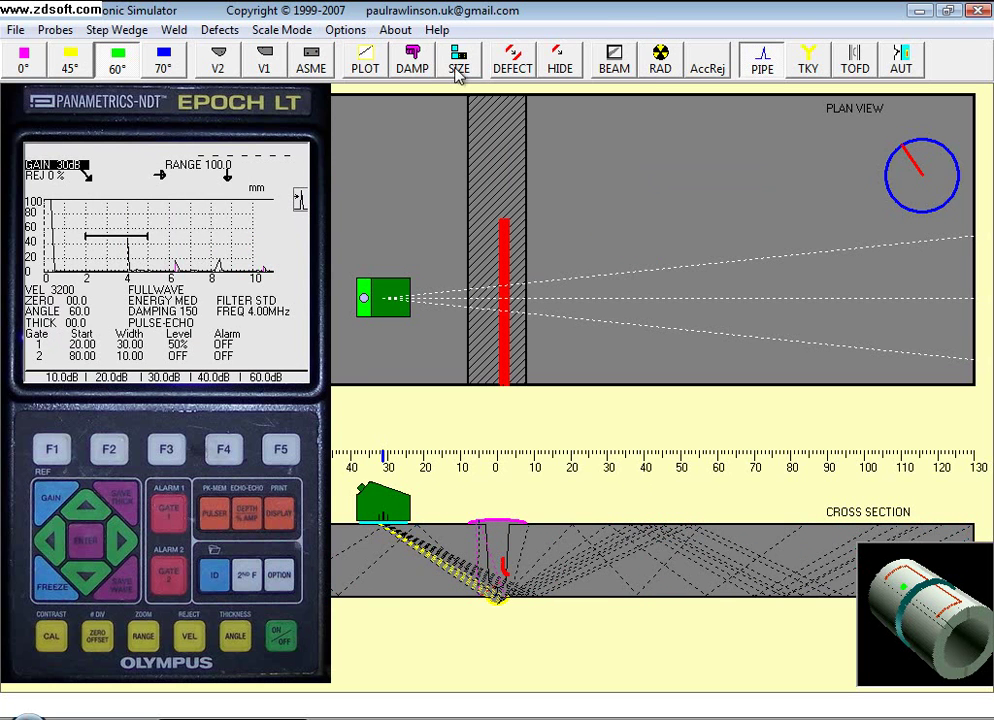
mouse_move(403, 297)
mouse_down()
mouse_move(606, 211)
mouse_move(657, 262)
mouse_move(641, 276)
mouse_up()
Turn off Colour code Display and move the probe back left of the weld.
click(345, 29)
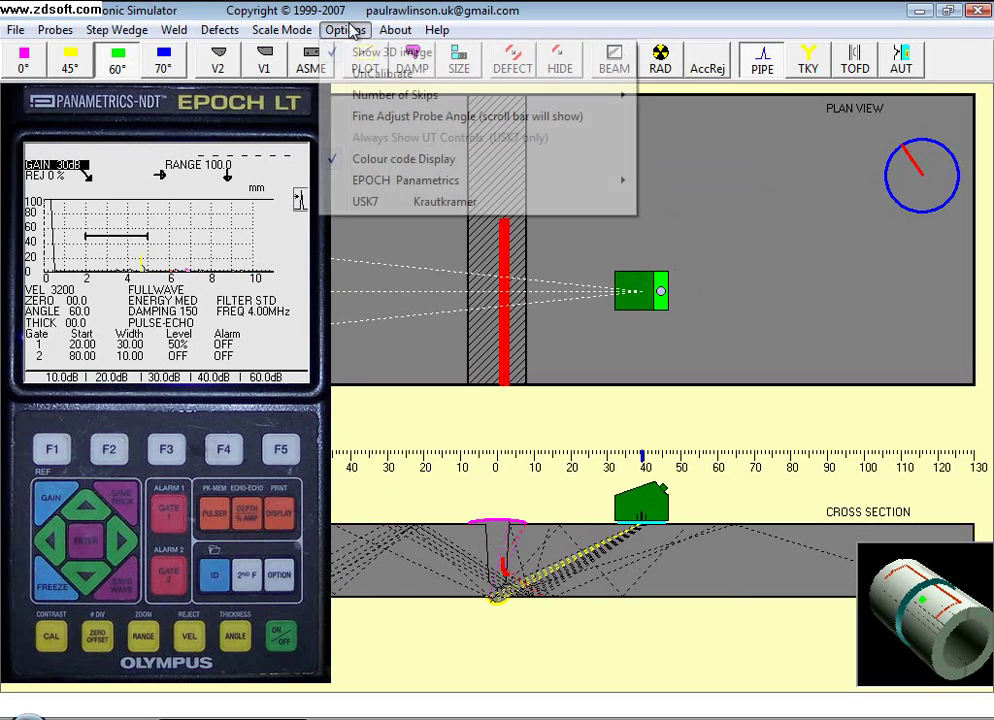
click(355, 162)
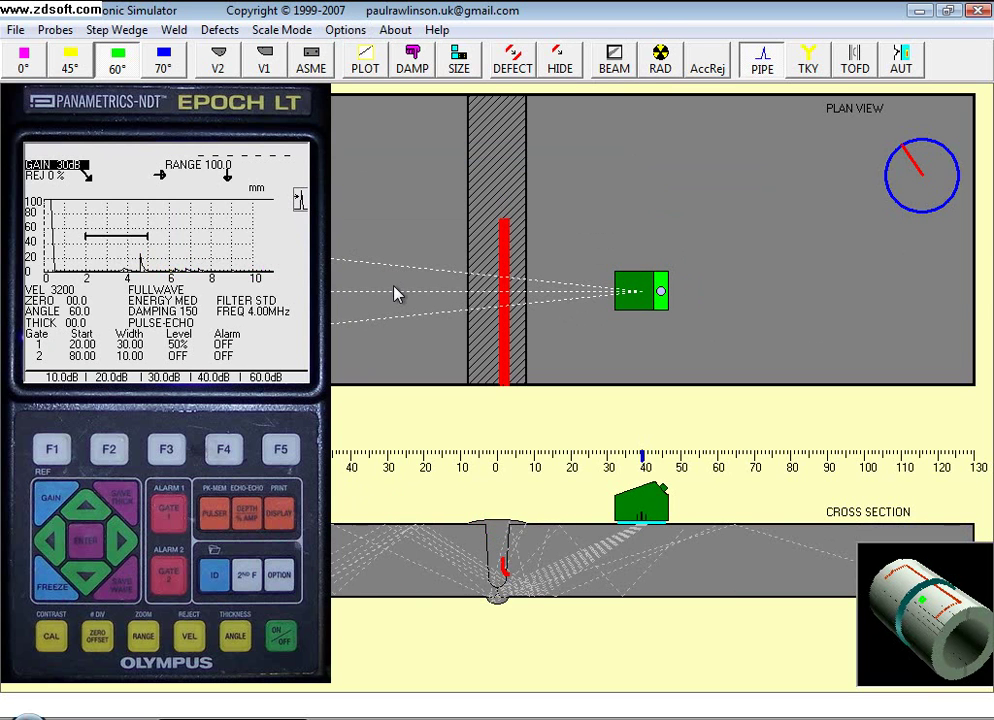
mouse_move(395, 293)
mouse_down()
mouse_move(391, 284)
mouse_move(428, 276)
mouse_up()
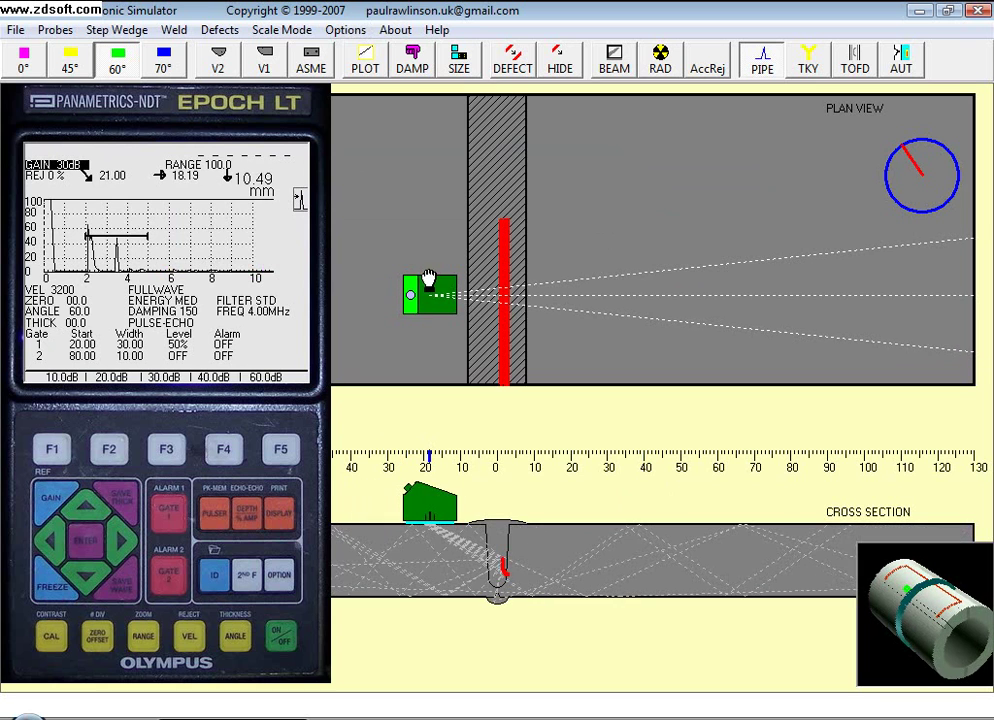
Select the 45° probe and switch to the EPOCH III flaw detector.
click(68, 60)
click(345, 30)
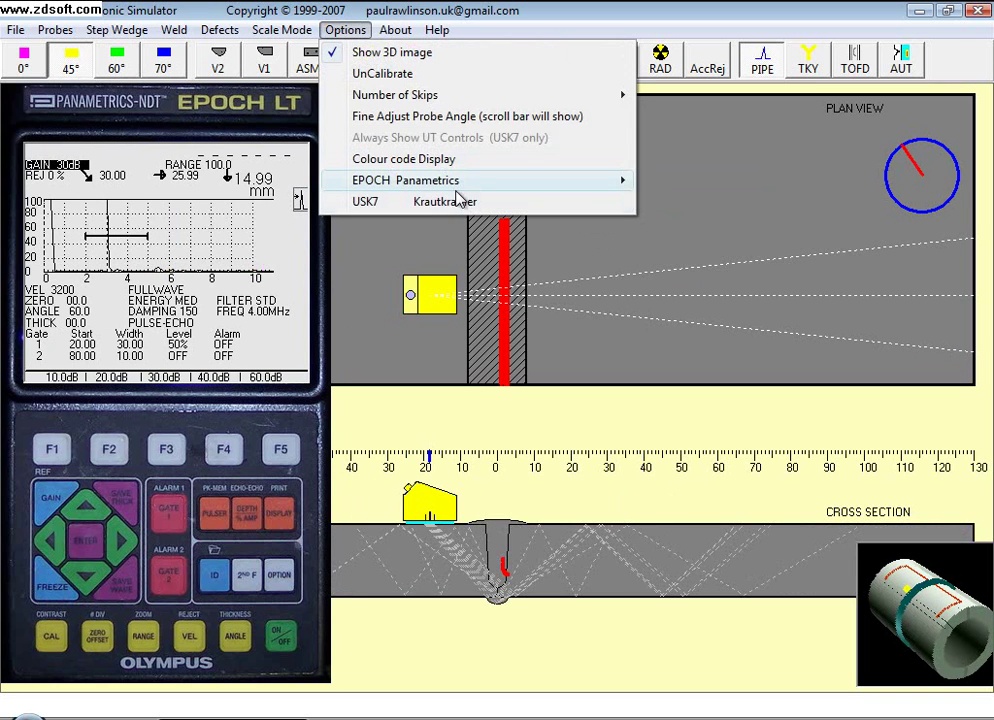
mouse_move(405, 180)
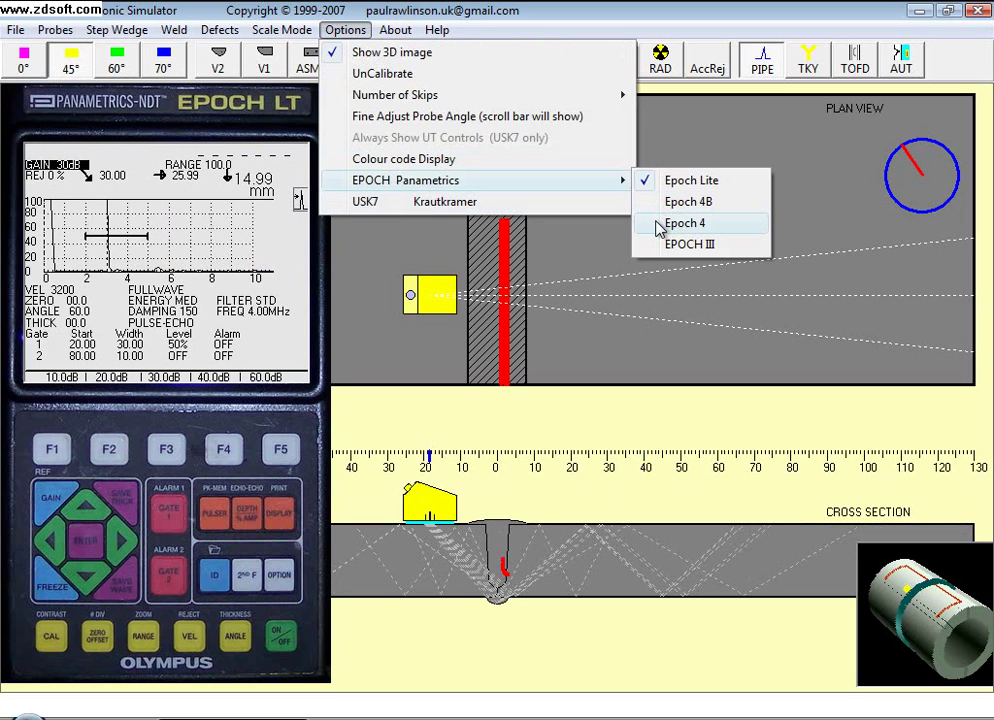
click(662, 246)
mouse_move(430, 295)
mouse_down()
mouse_move(395, 295)
mouse_move(428, 287)
mouse_up()
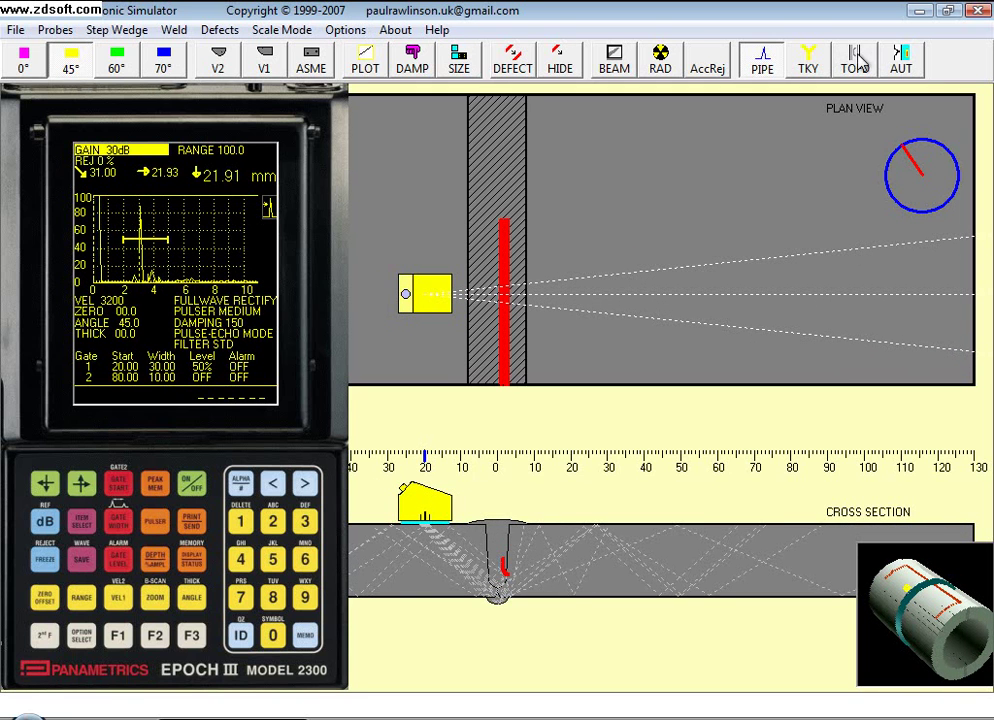
In TOFD mode, move the transmitter probe farther from the weld and scan along it.
click(857, 62)
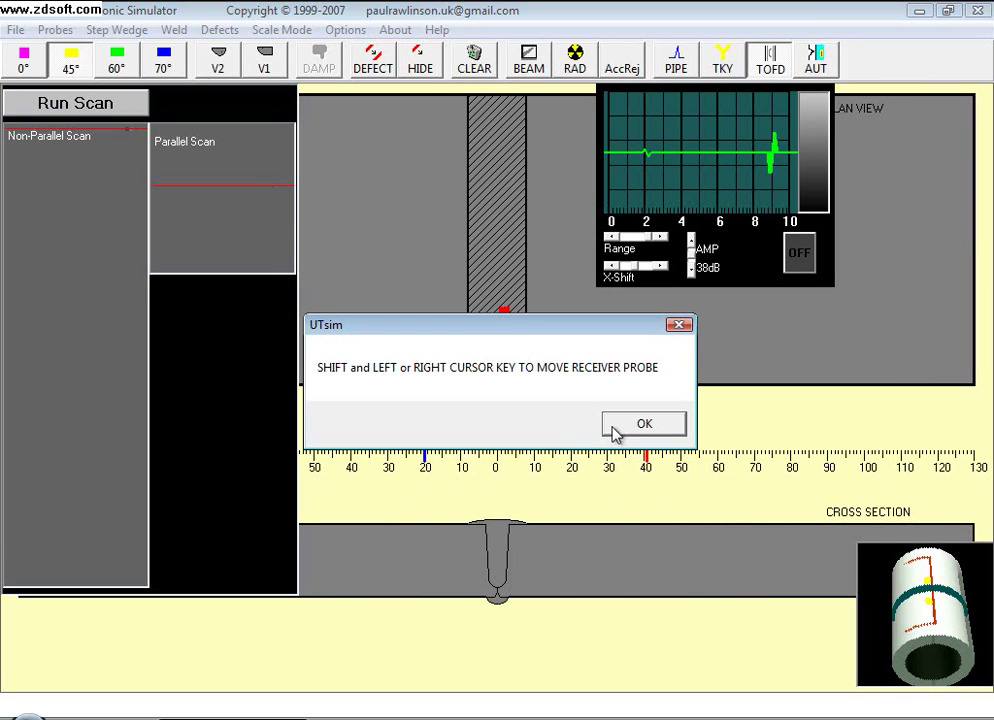
click(615, 426)
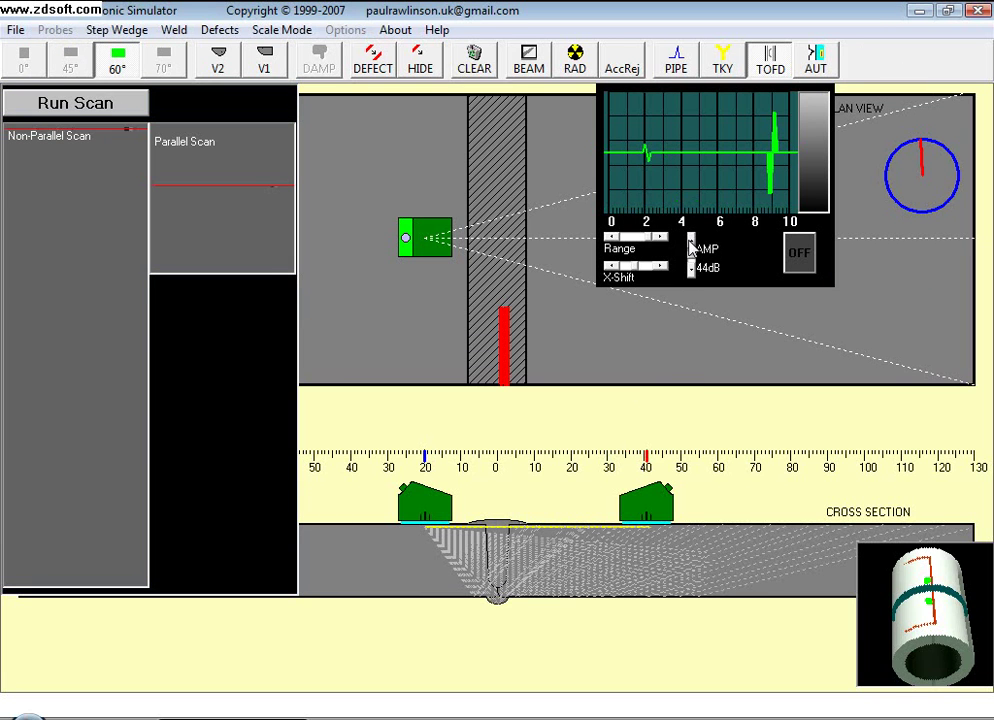
mouse_move(425, 228)
mouse_down()
mouse_move(404, 255)
mouse_move(382, 257)
mouse_up()
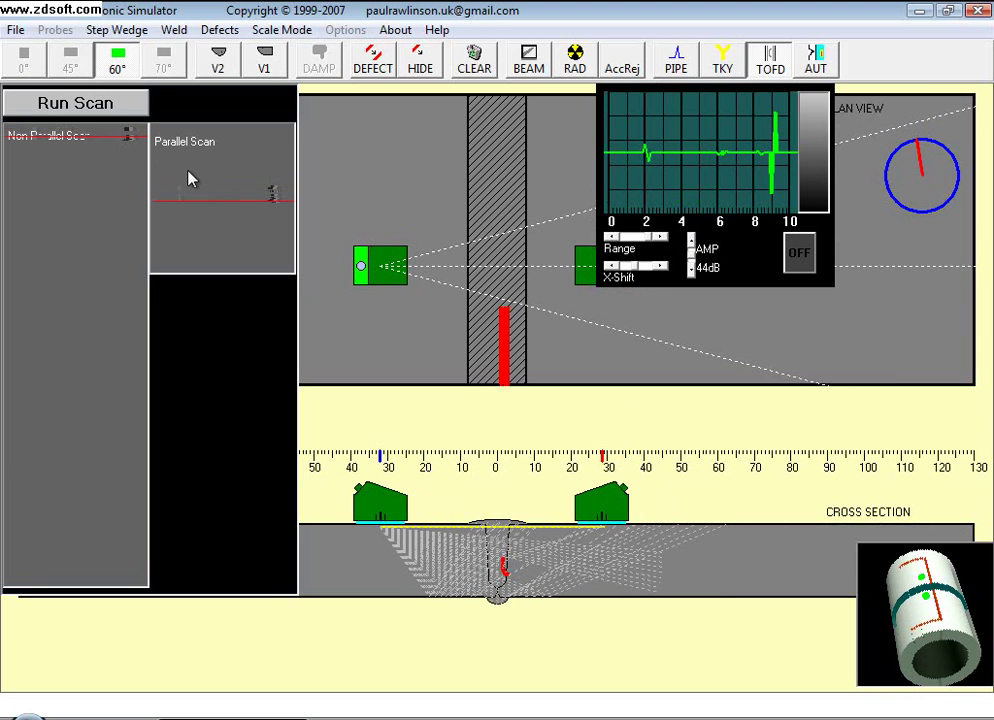
click(120, 113)
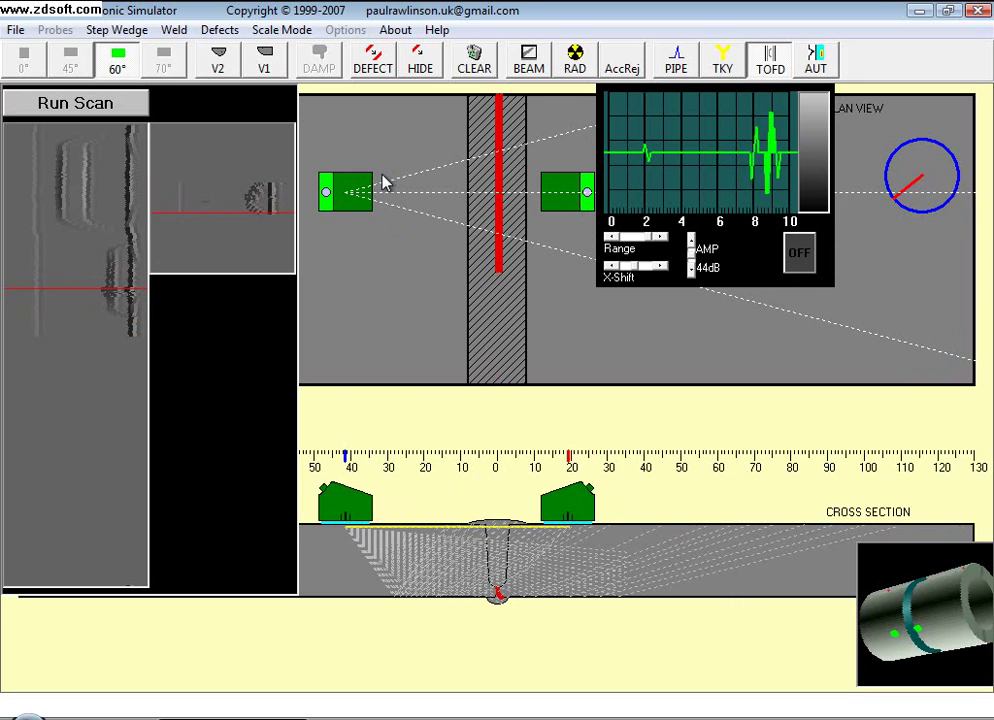
Switch to AUT, review the Amplitude and Map gates, back to Transit/TOF, nudging the probe closer.
click(833, 54)
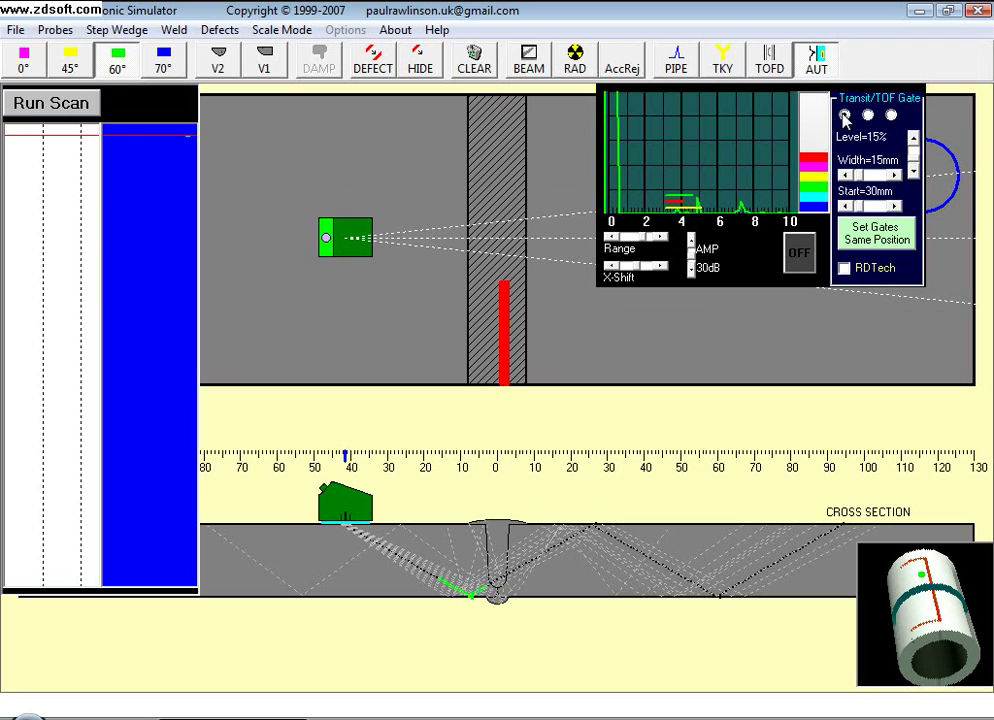
click(867, 117)
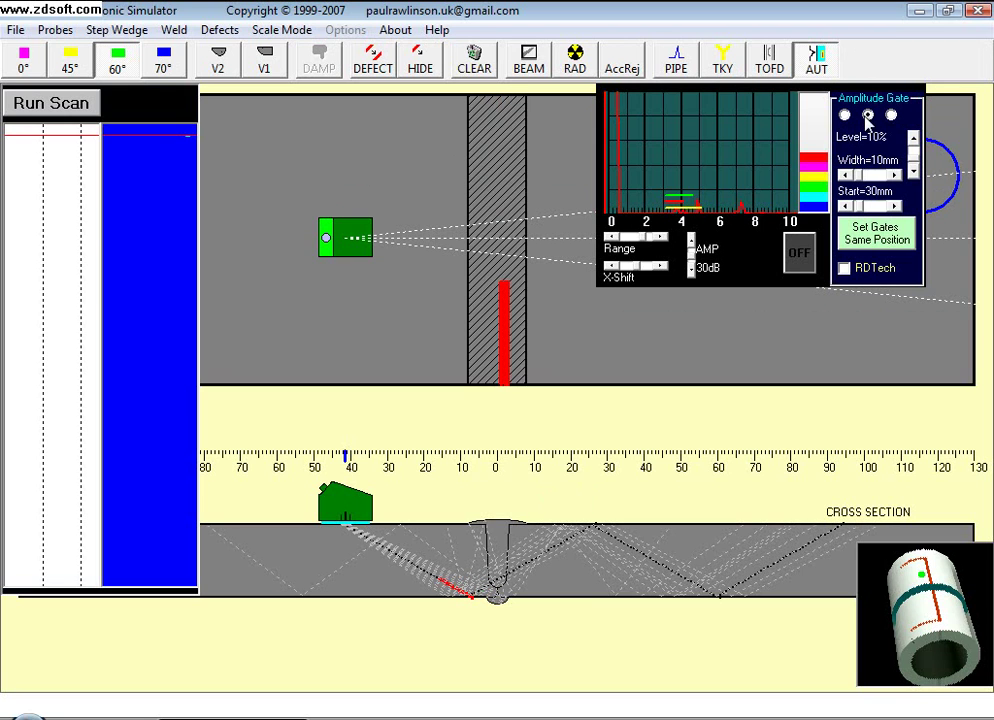
click(891, 116)
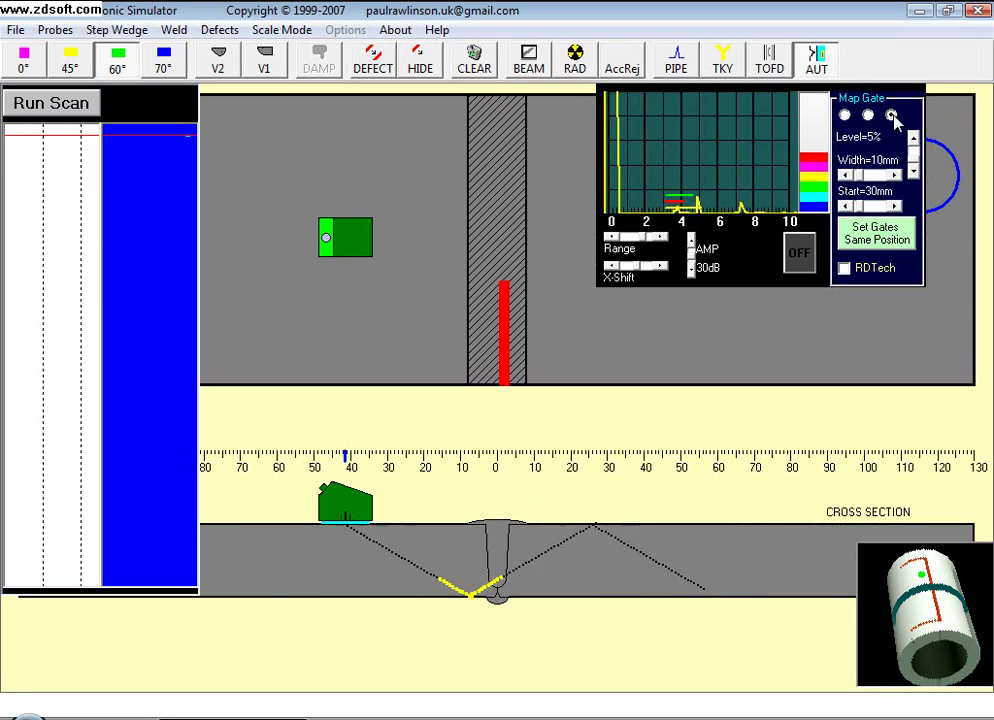
click(845, 116)
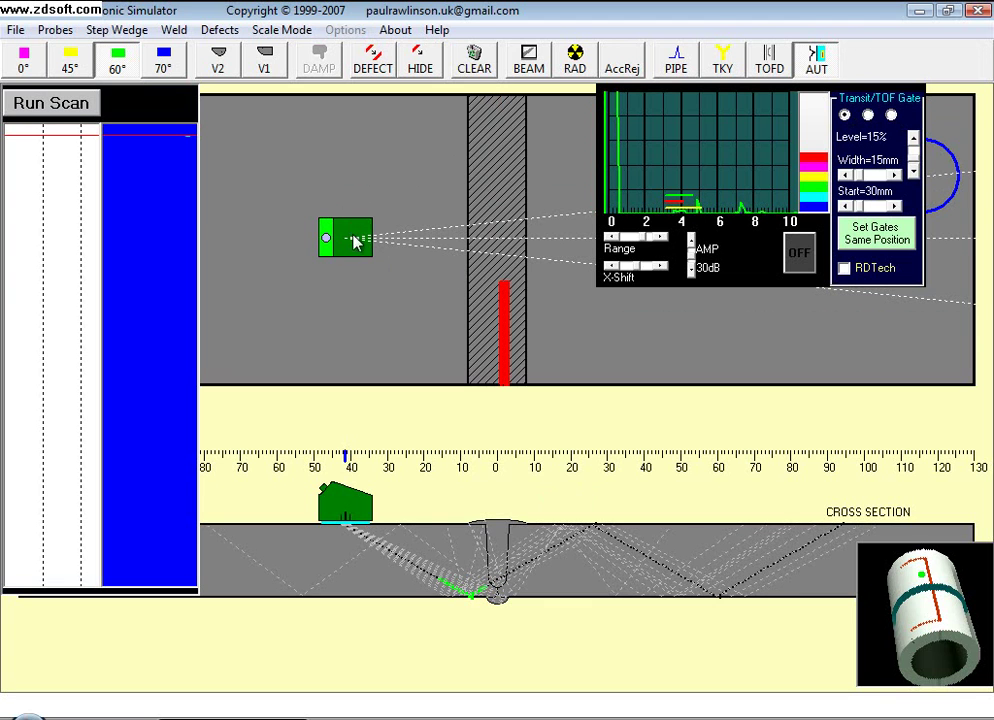
drag(355, 243, 366, 233)
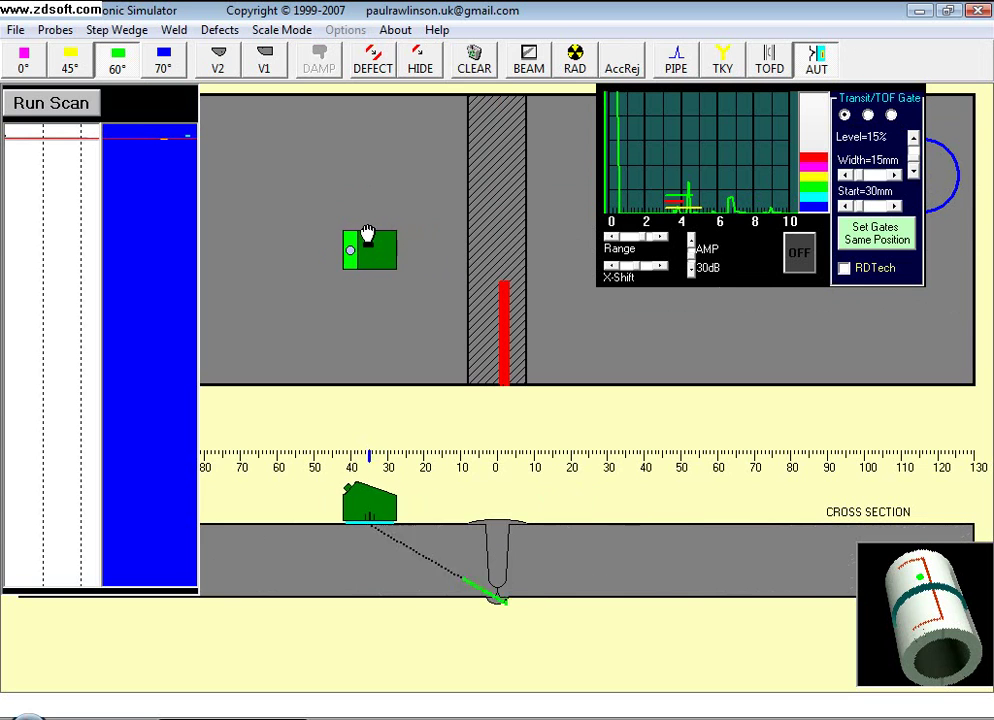
Scan along the weld, then toggle the scan map to RDTech colours and back.
click(63, 103)
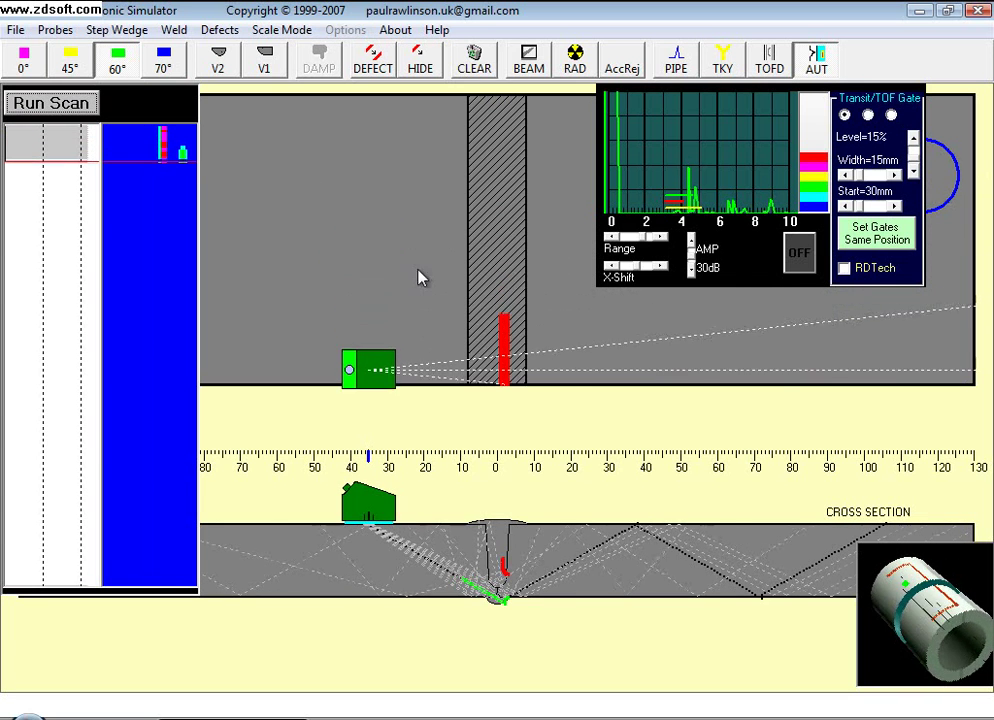
click(845, 270)
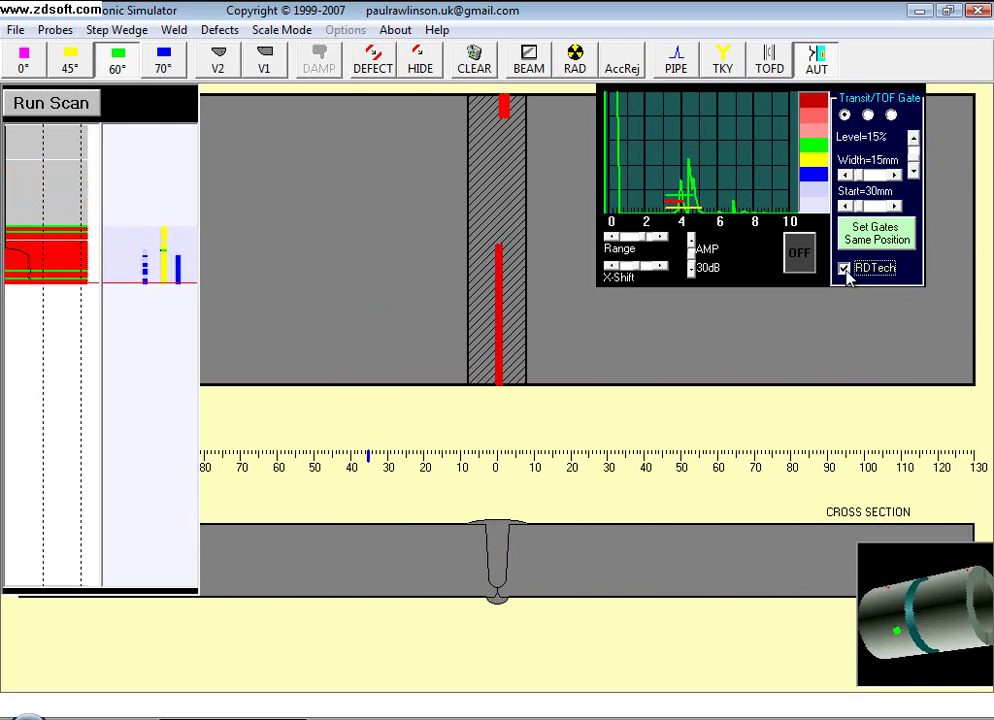
click(845, 270)
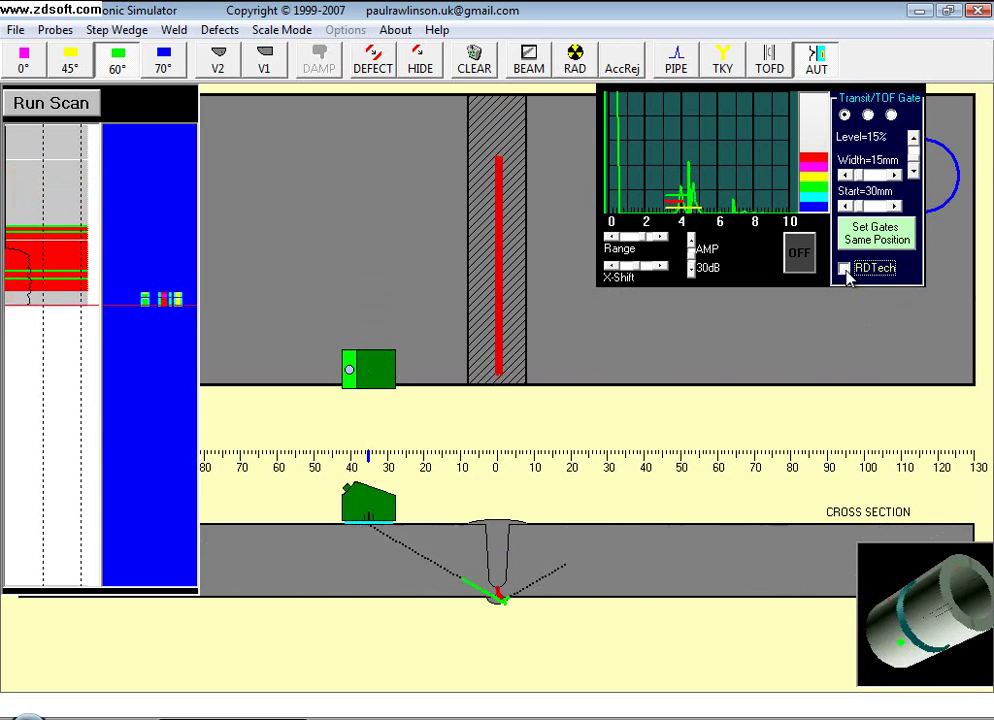